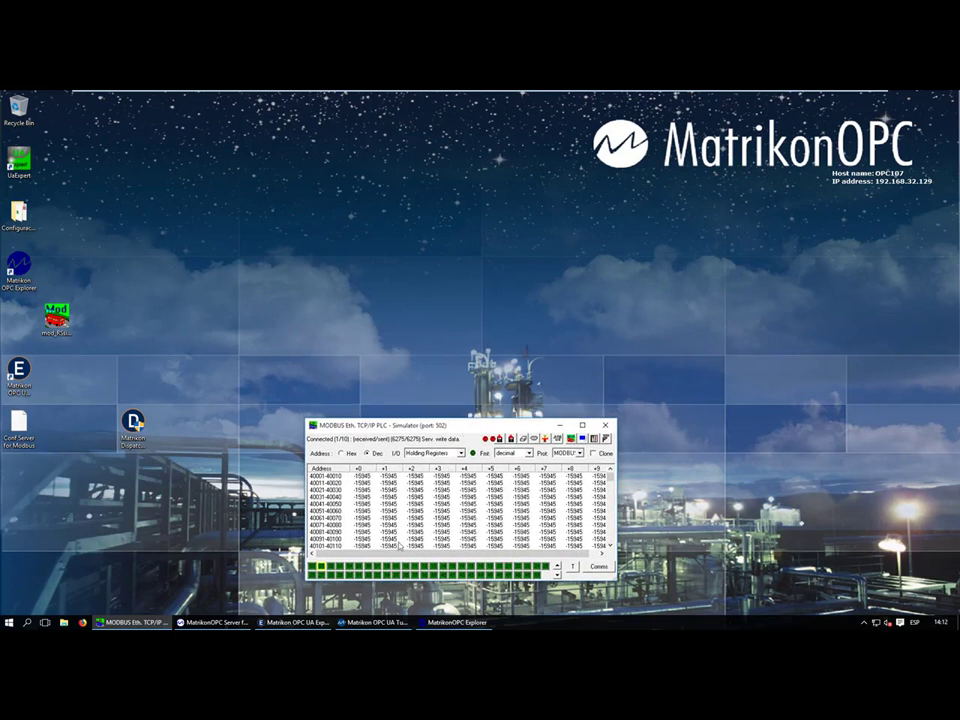
# Step: Confirm the Modbus Ethernet PLC device uses port 502 on localhost, then return to OPC Explorer
pyautogui.click(212, 622)
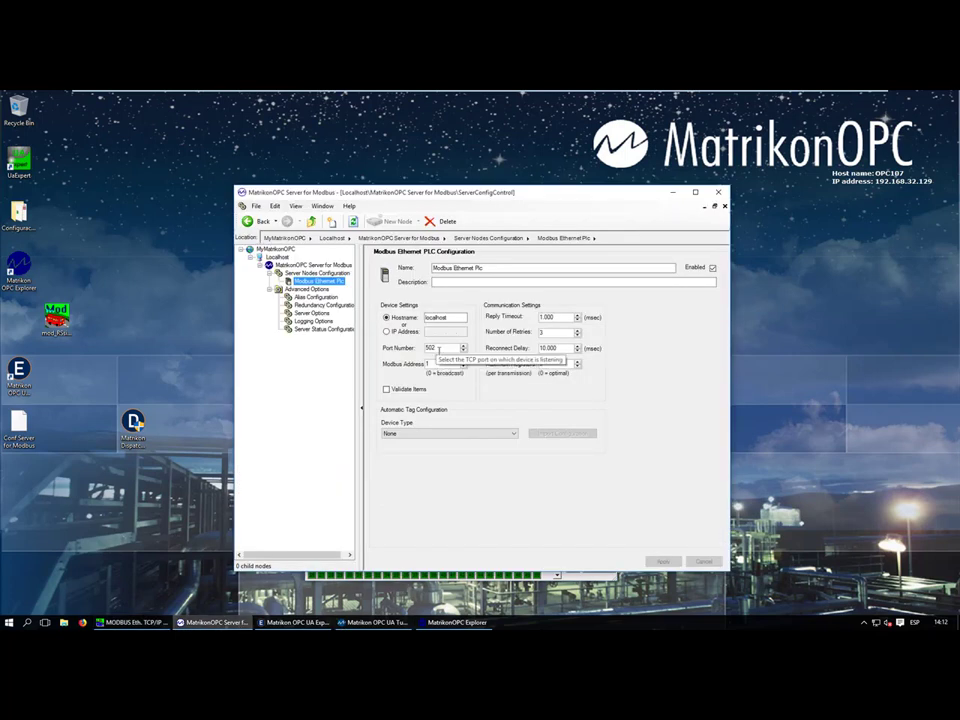
pyautogui.click(430, 348)
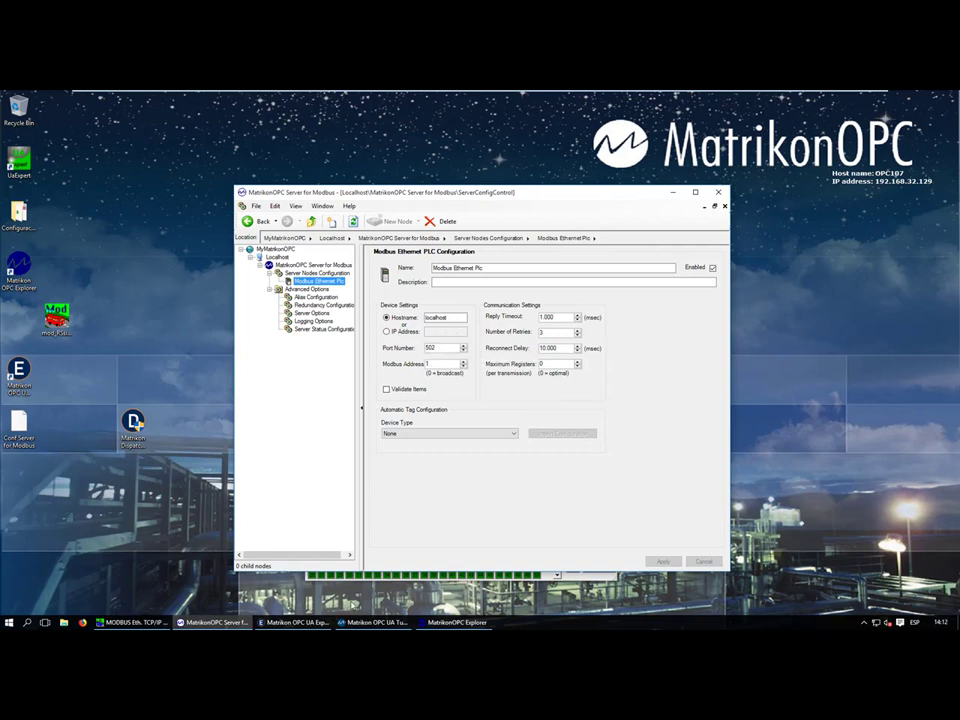
pyautogui.click(440, 622)
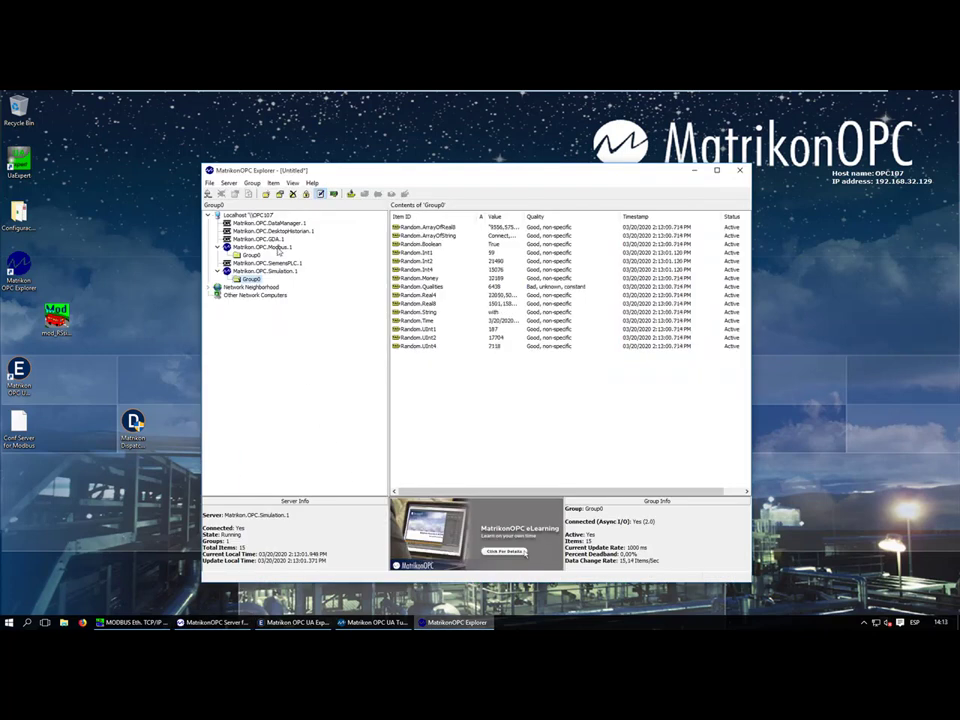
# Step: Review the live Modbus Group0 values (Nivel, Presion, Temperatura) and the Simulation Random tags, including Random.Real4
pyautogui.click(274, 248)
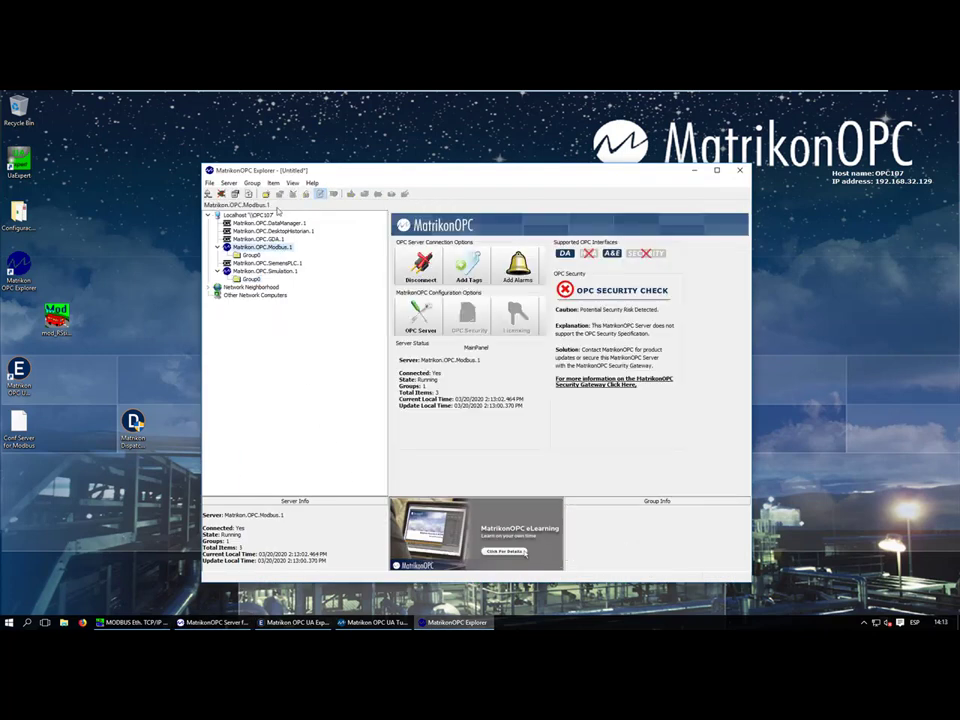
pyautogui.click(250, 255)
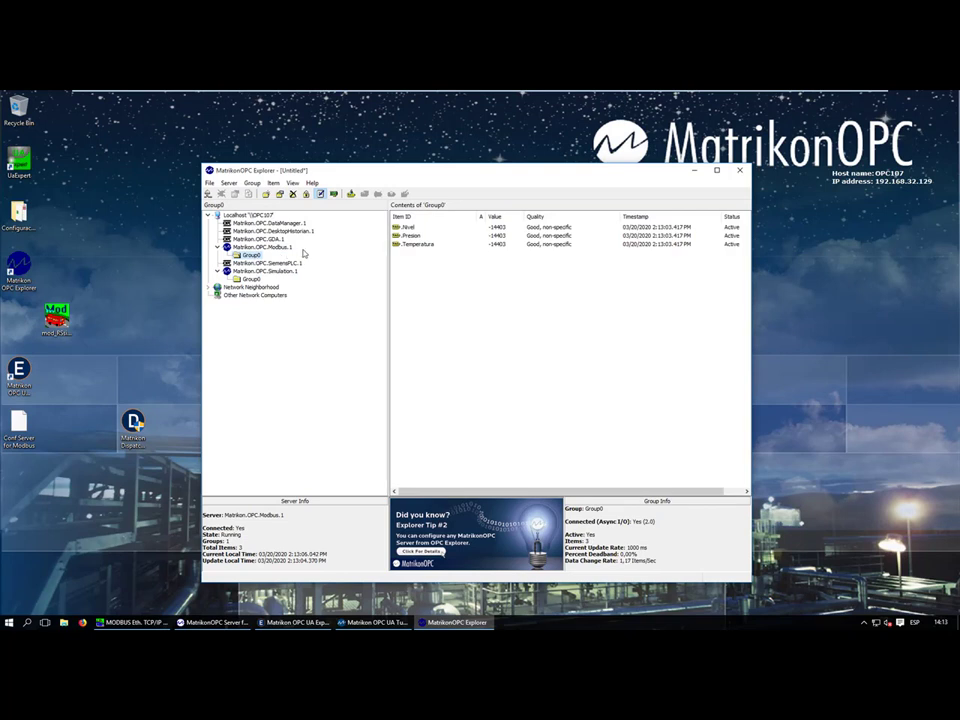
pyautogui.click(411, 236)
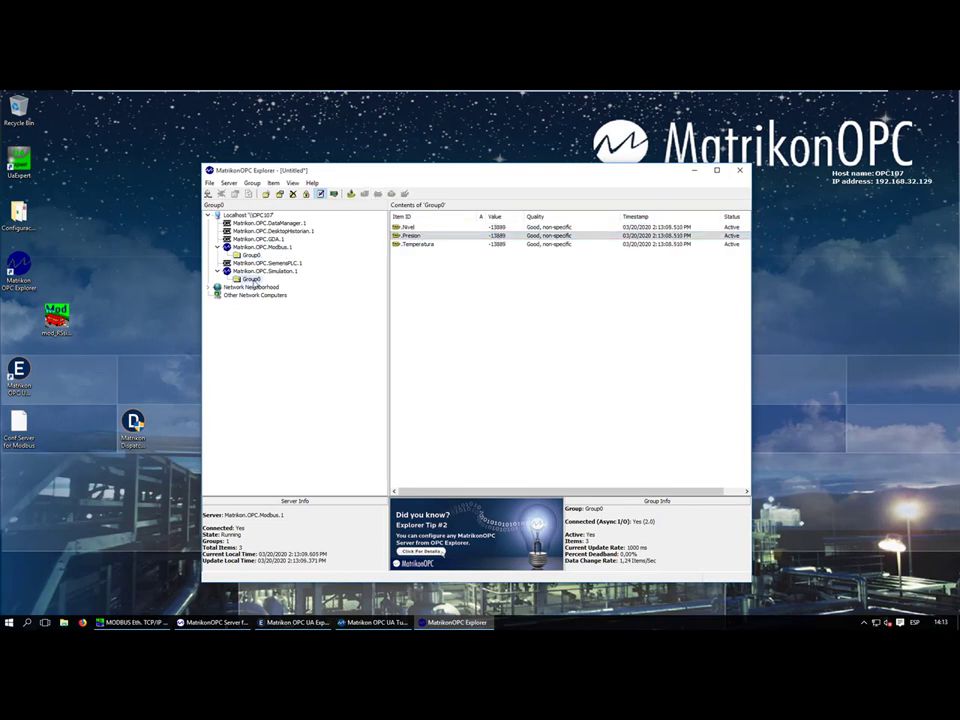
pyautogui.click(251, 280)
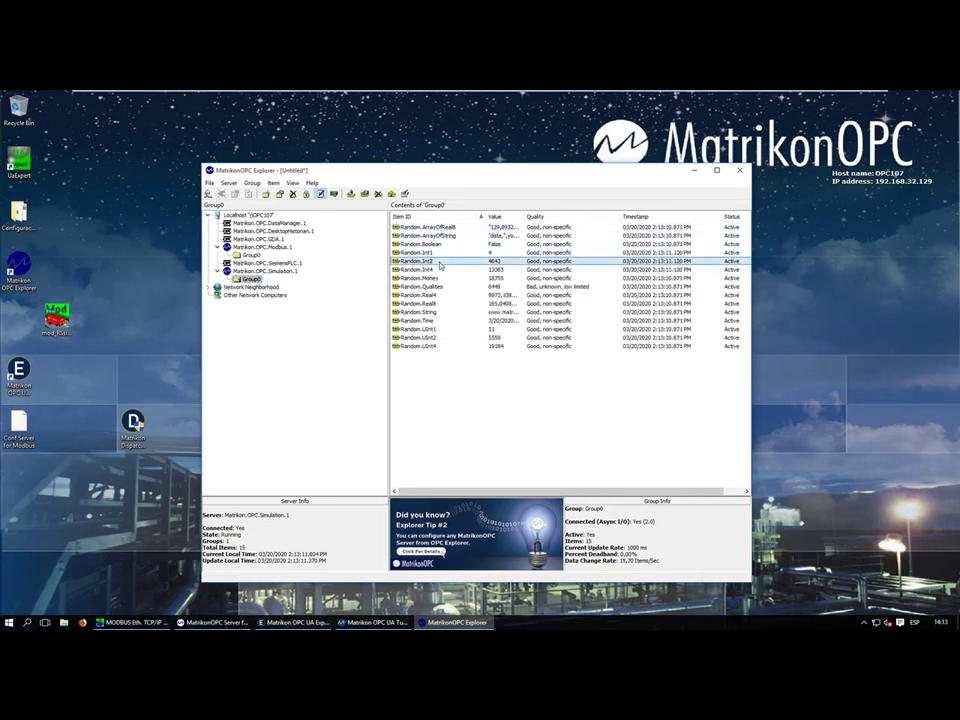
pyautogui.click(420, 295)
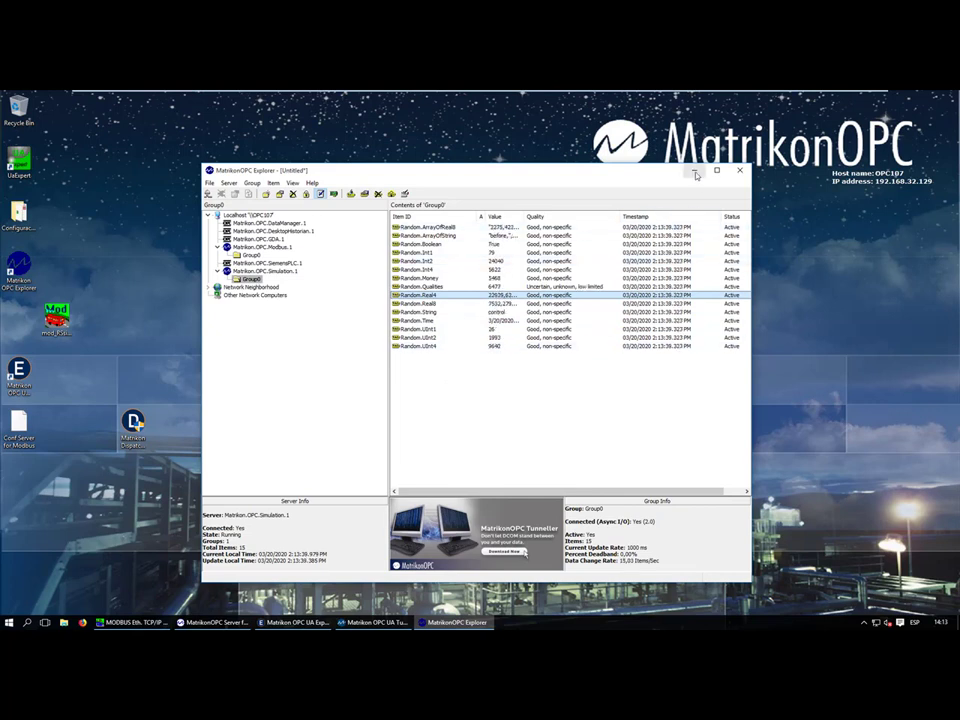
pyautogui.click(386, 623)
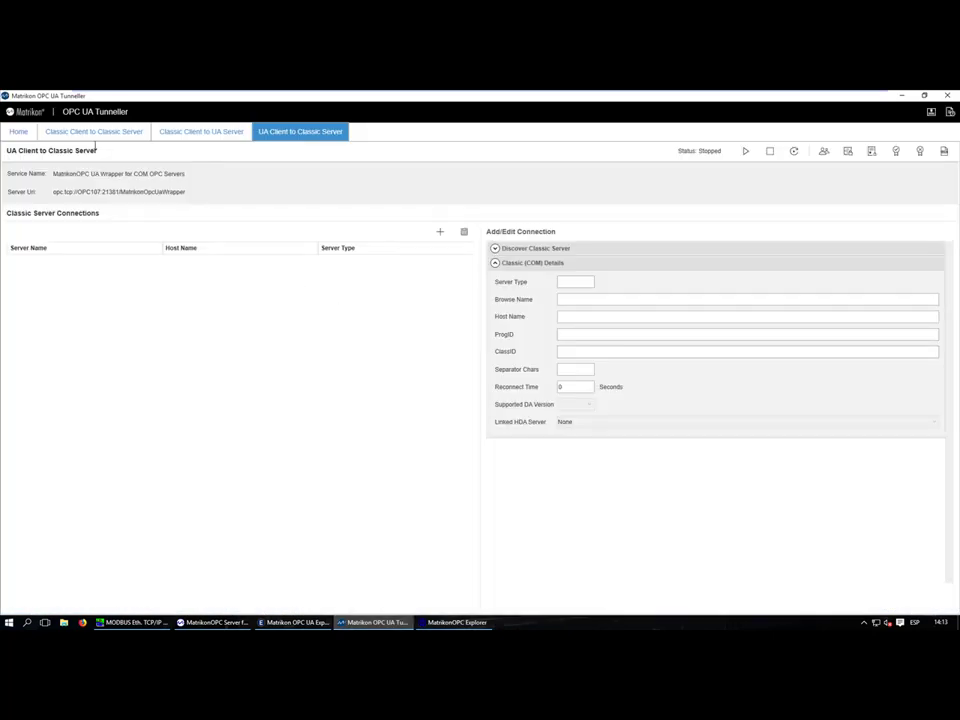
# Step: Show the Tunneller's Home page describing the Classic-to-Classic, Classic-to-UA and UA-to-Classic options
pyautogui.click(19, 132)
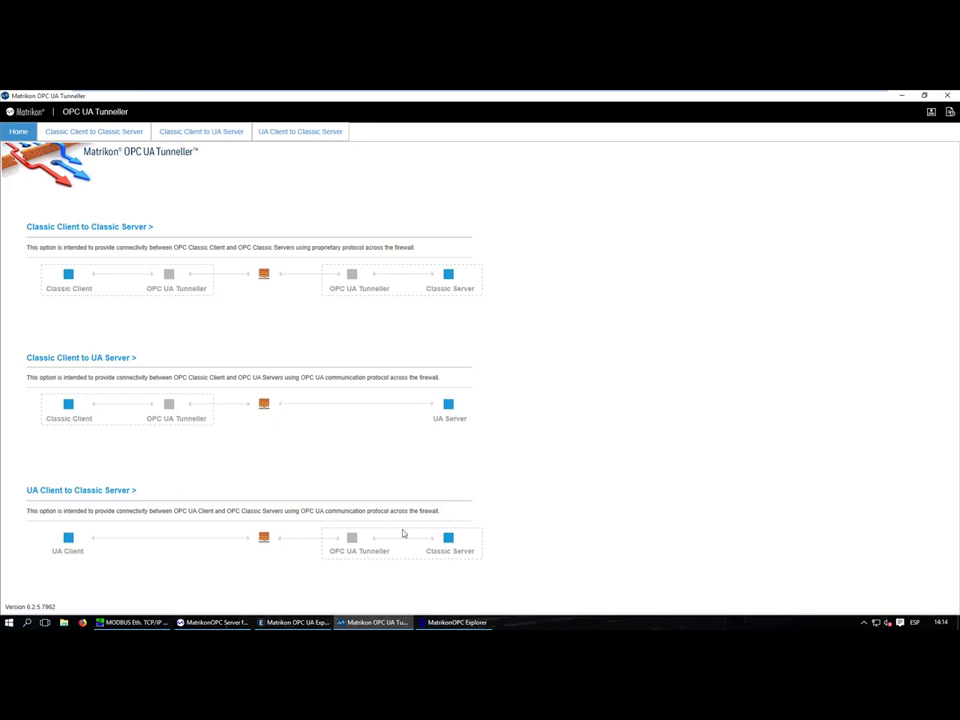
# Step: Begin a new UA Client to Classic Server connection, listing the classic DA servers on localhost
pyautogui.click(309, 133)
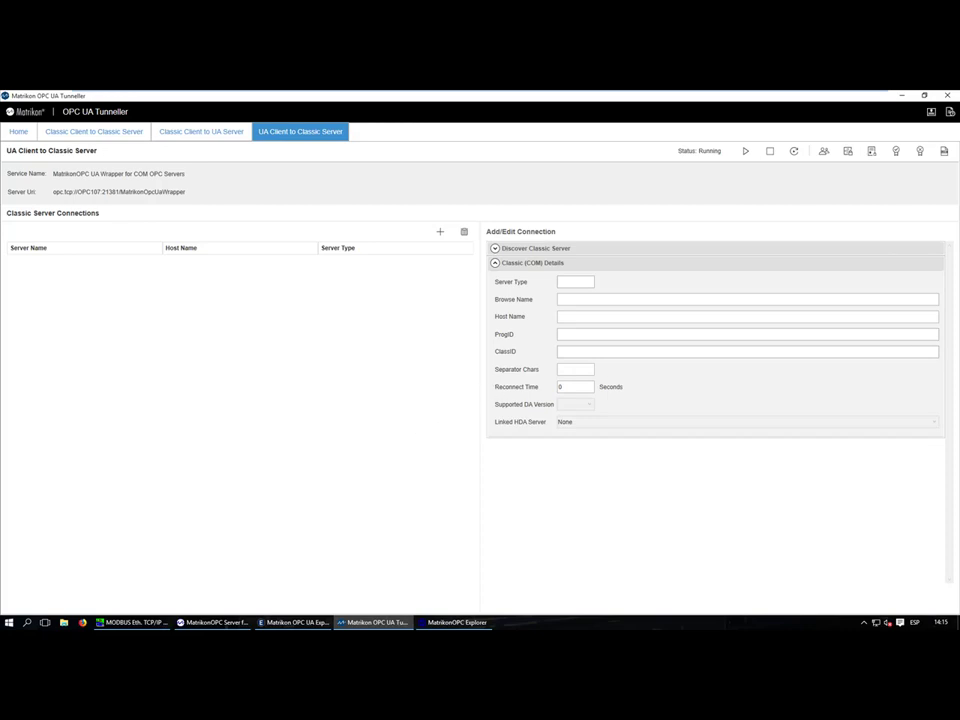
pyautogui.click(441, 232)
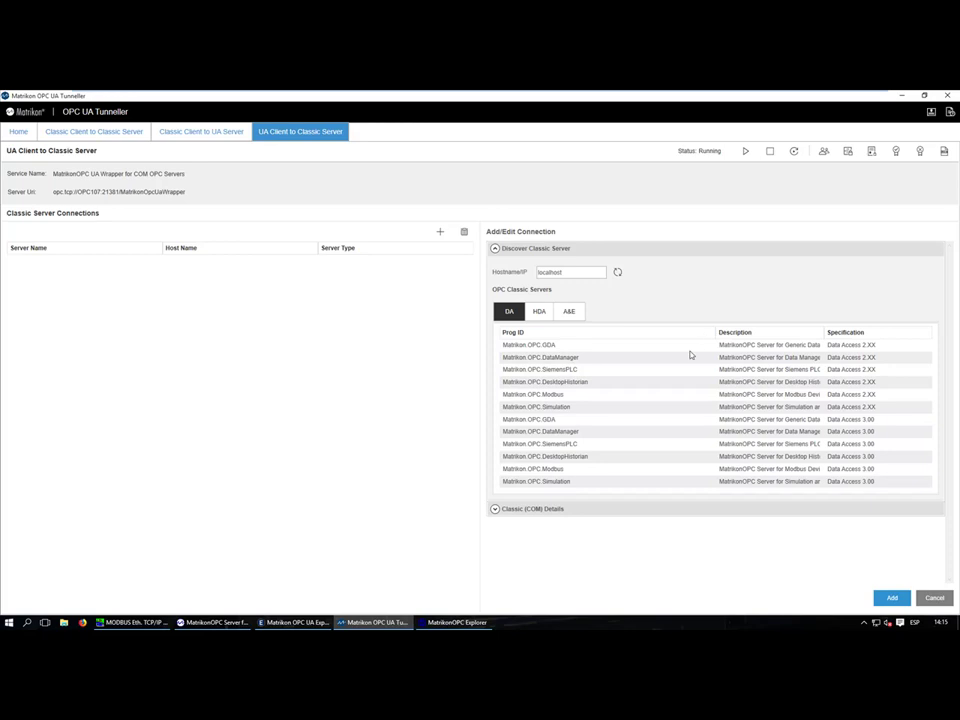
# Step: Add Matrikon.OPC.Simulation on localhost with DA version 3.0, and accept the service restart
pyautogui.click(564, 482)
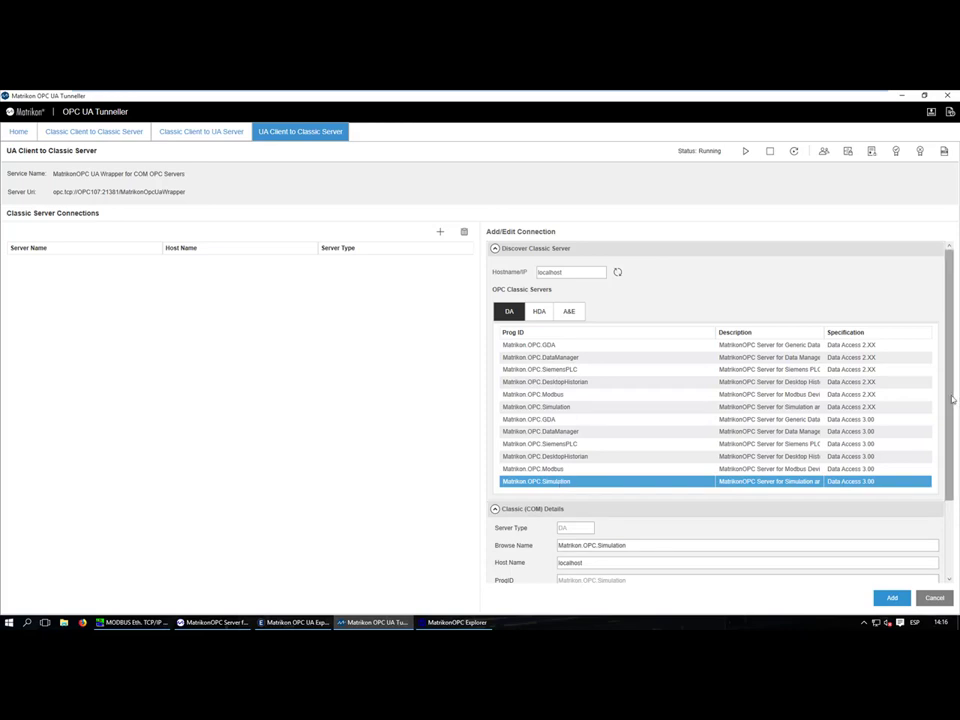
pyautogui.scroll(-2, 949, 450)
pyautogui.click(563, 551)
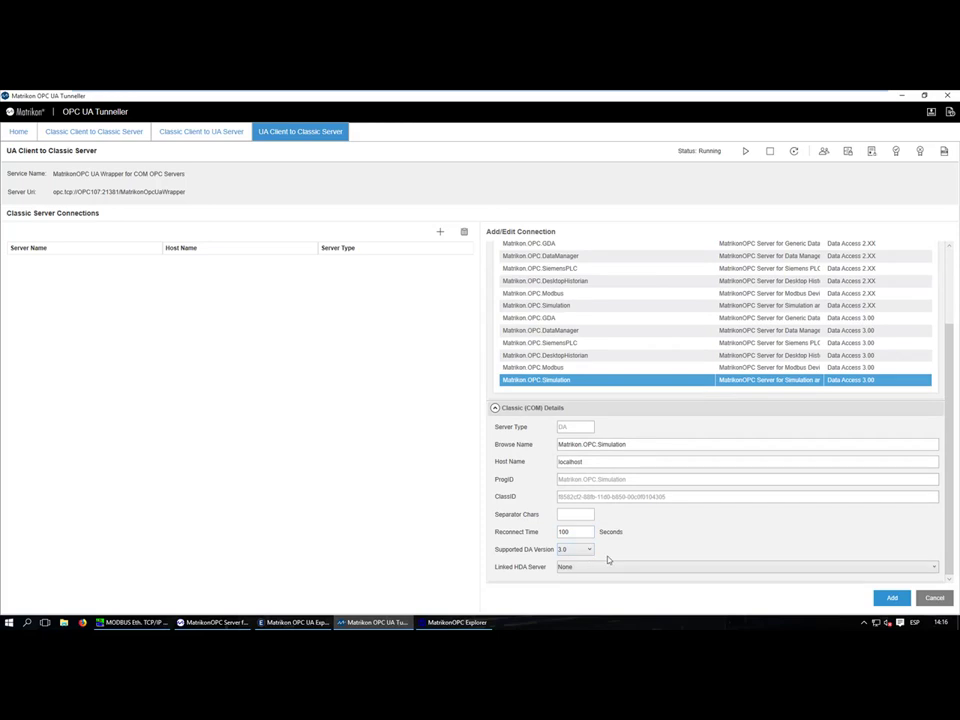
pyautogui.click(889, 598)
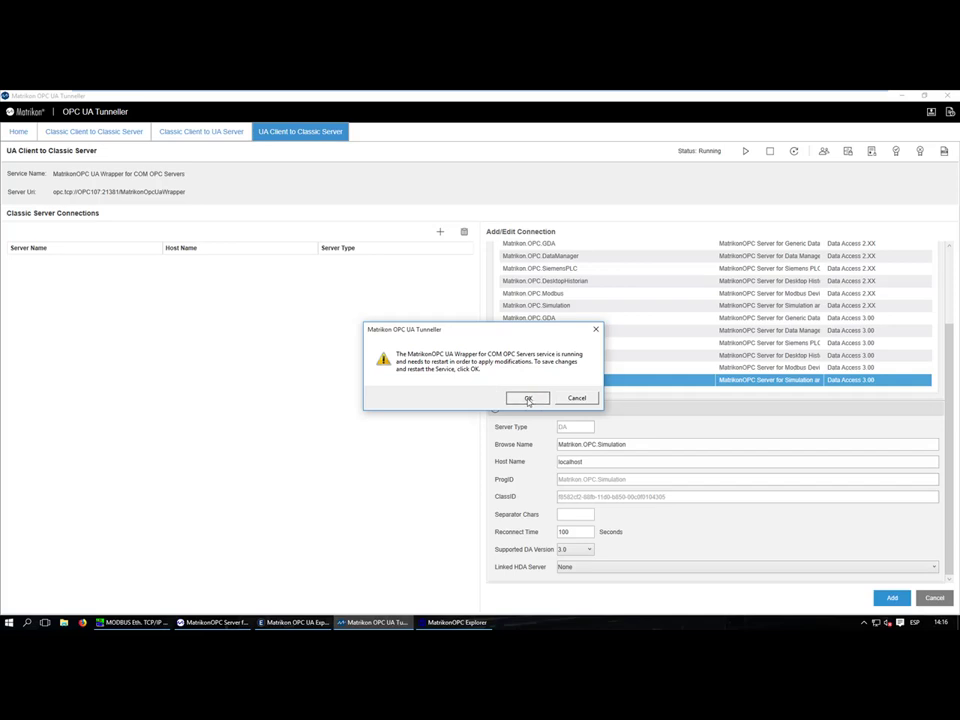
pyautogui.click(527, 398)
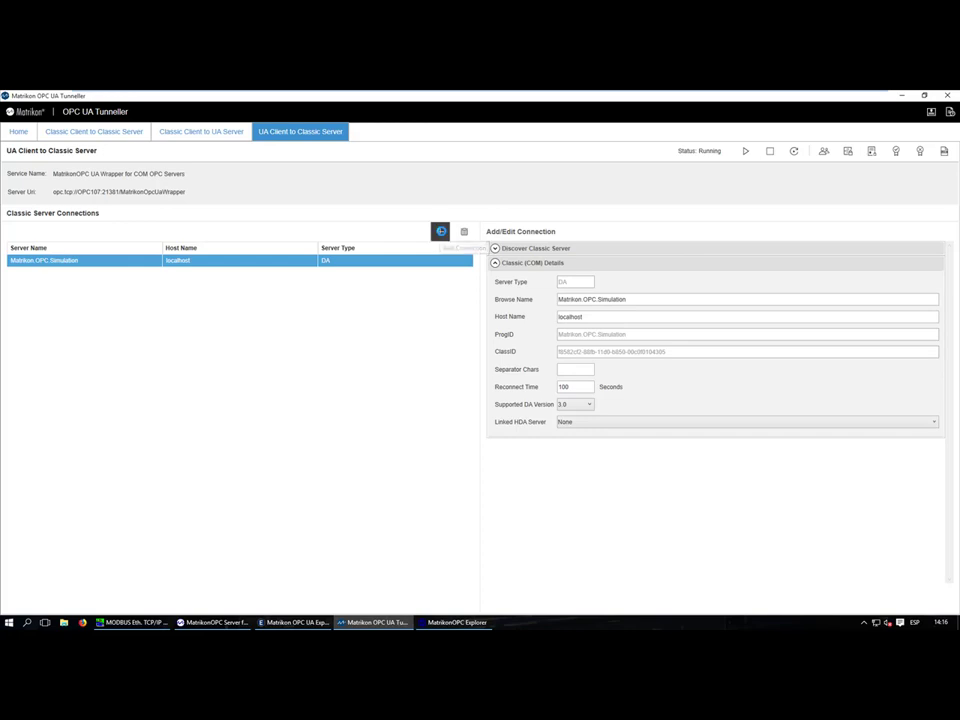
# Step: Add Matrikon.OPC.Modbus (DA 2.XX) on localhost as a second connection, and accept the service restart
pyautogui.click(440, 231)
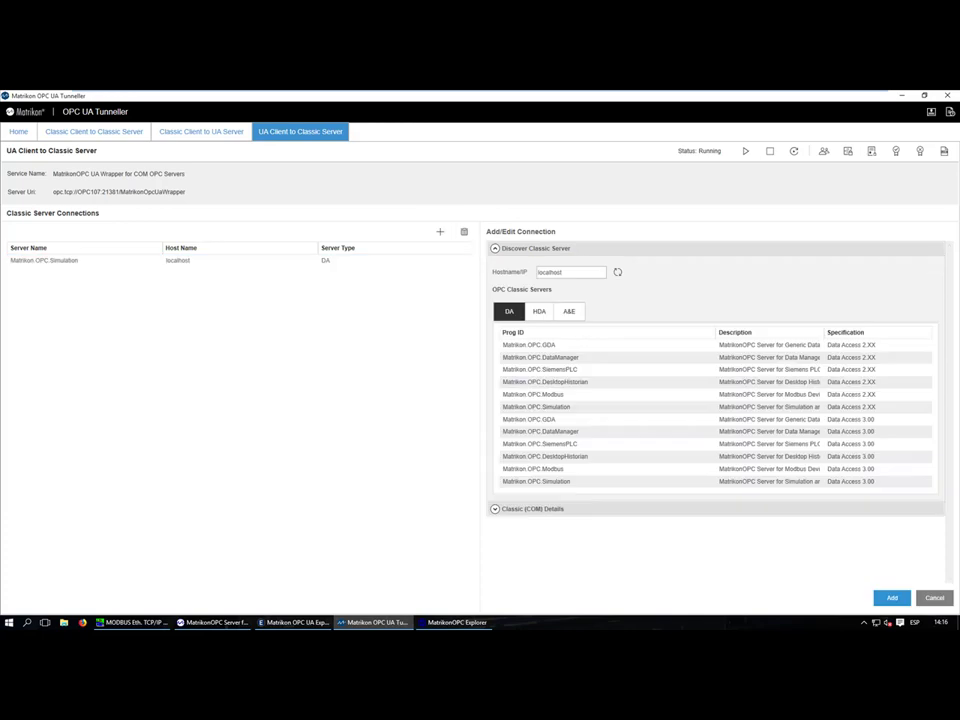
pyautogui.click(555, 395)
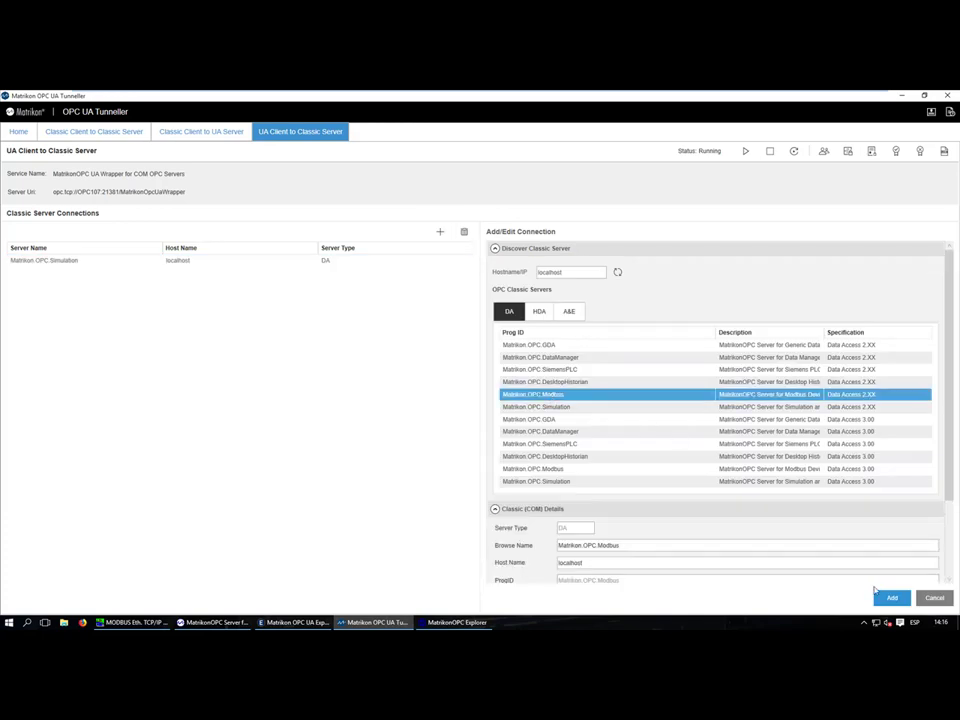
pyautogui.scroll(-2, 947, 555)
pyautogui.scroll(-1, 947, 555)
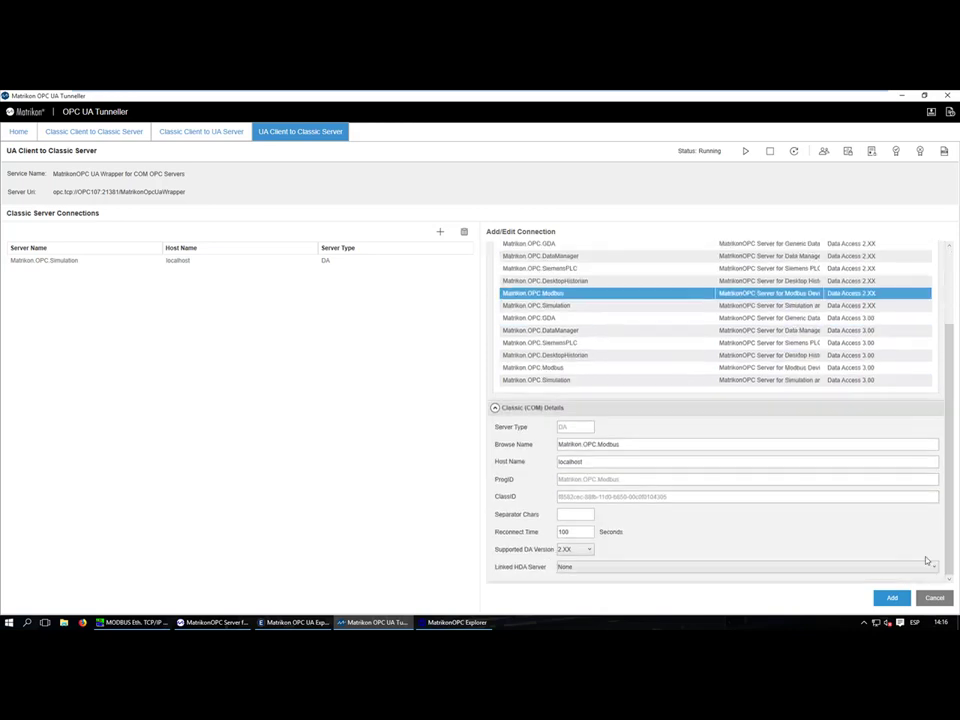
pyautogui.click(892, 598)
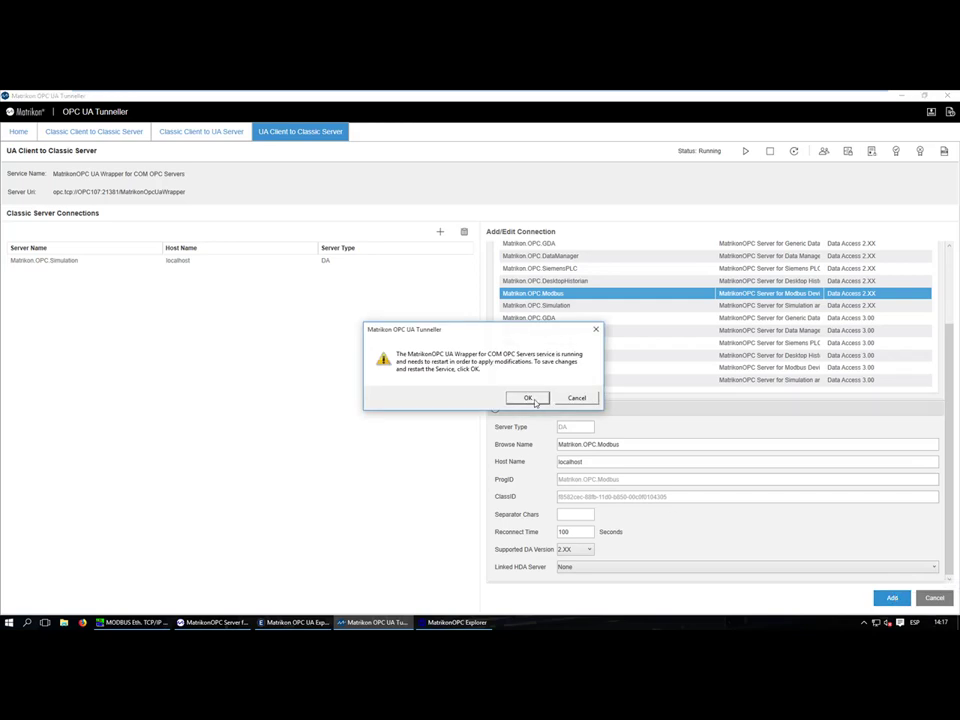
pyautogui.click(528, 398)
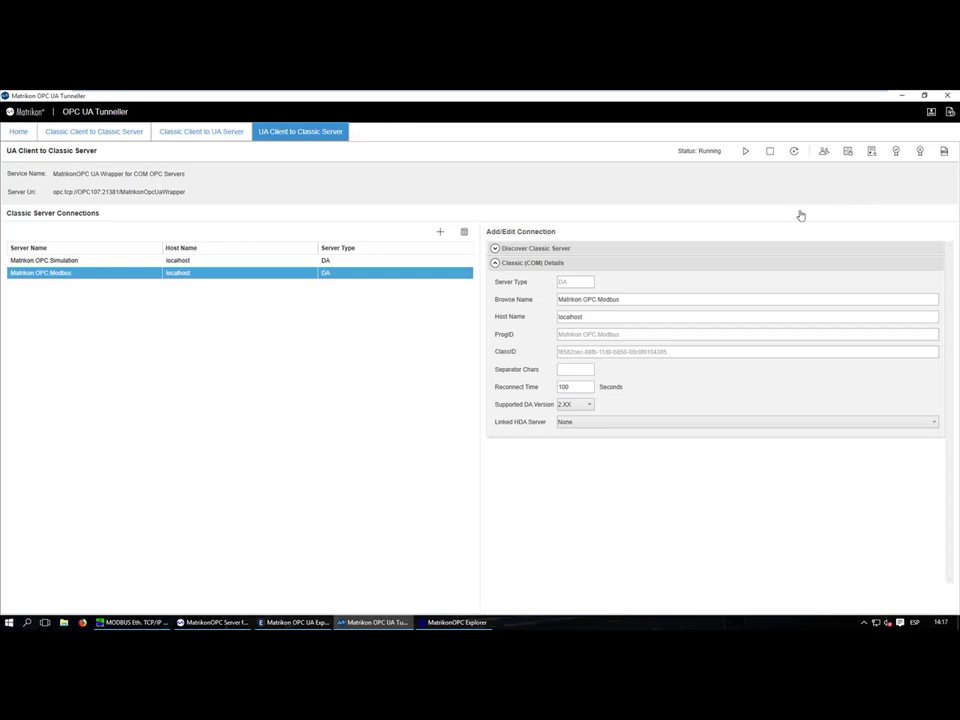
pyautogui.click(896, 151)
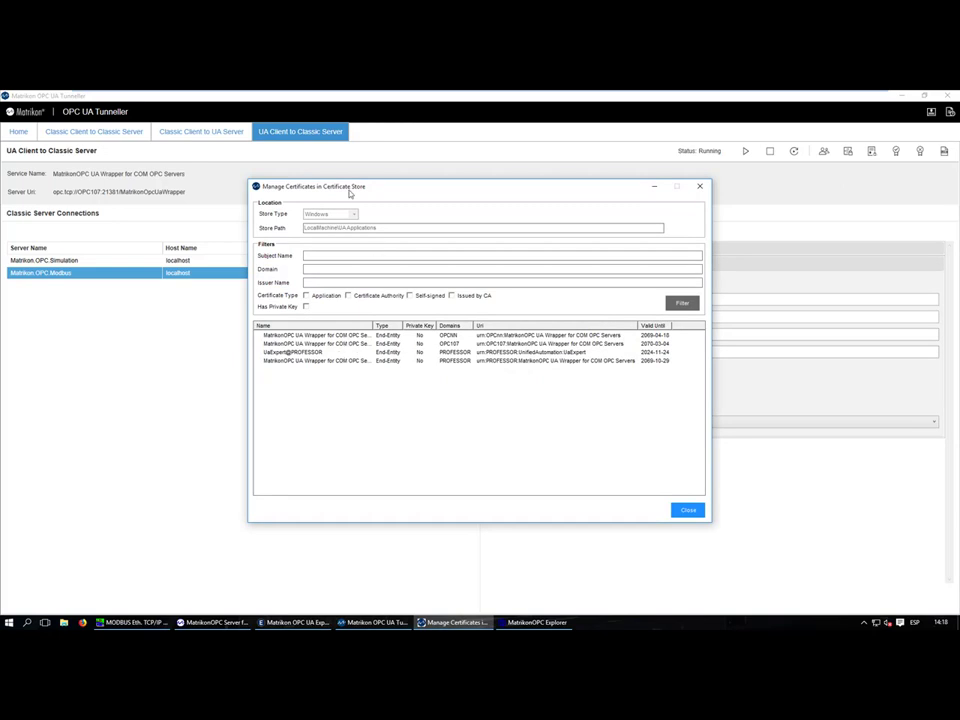
pyautogui.click(700, 187)
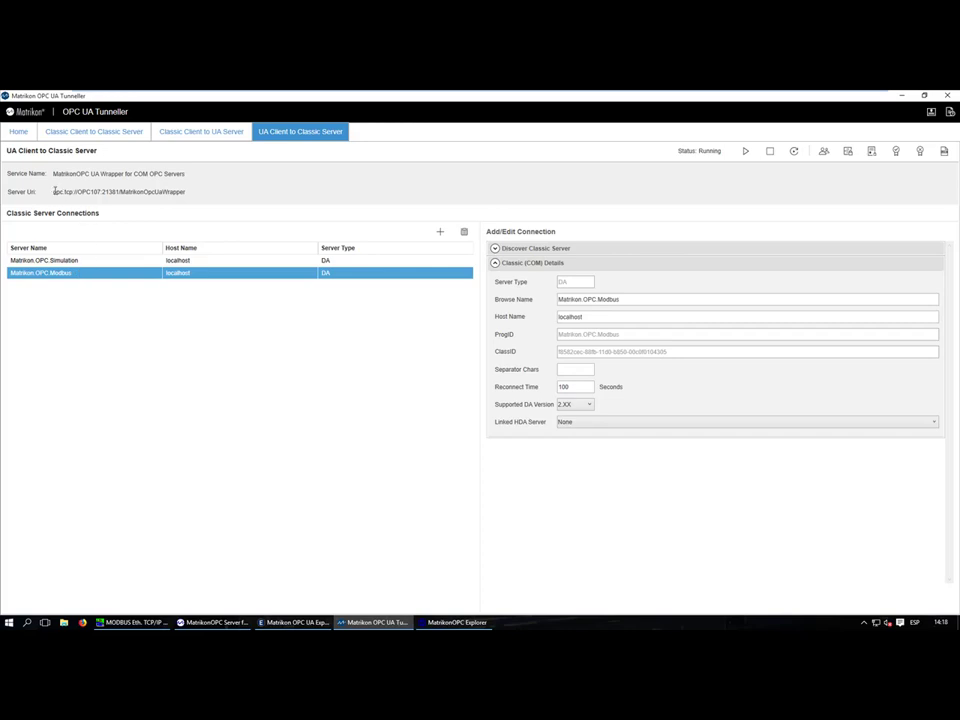
# Step: Select the wrapper's Server Uri, hide the Tunneller, and switch to the UA Explorer Home page
pyautogui.moveTo(53, 193); pyautogui.dragTo(191, 196)
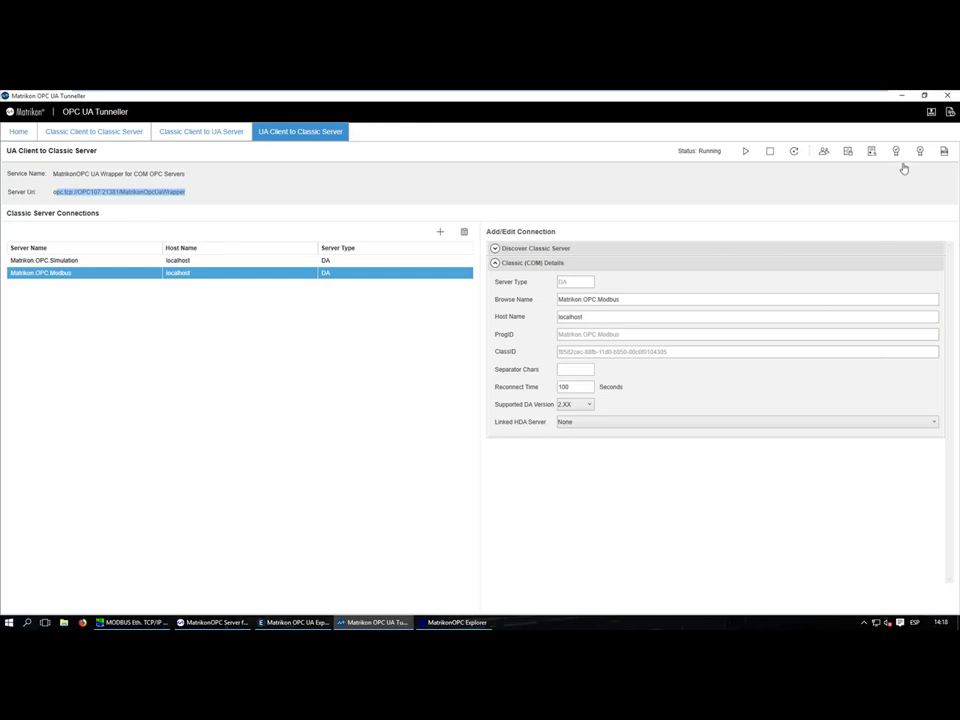
pyautogui.click(903, 96)
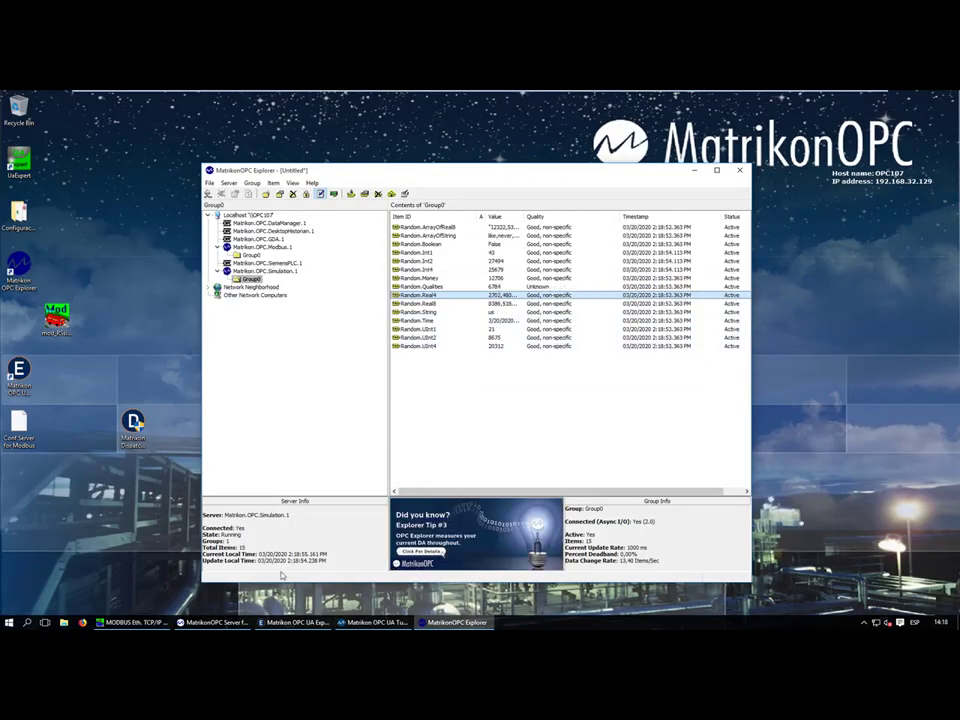
pyautogui.moveTo(571, 174); pyautogui.dragTo(694, 181)
pyautogui.click(291, 622)
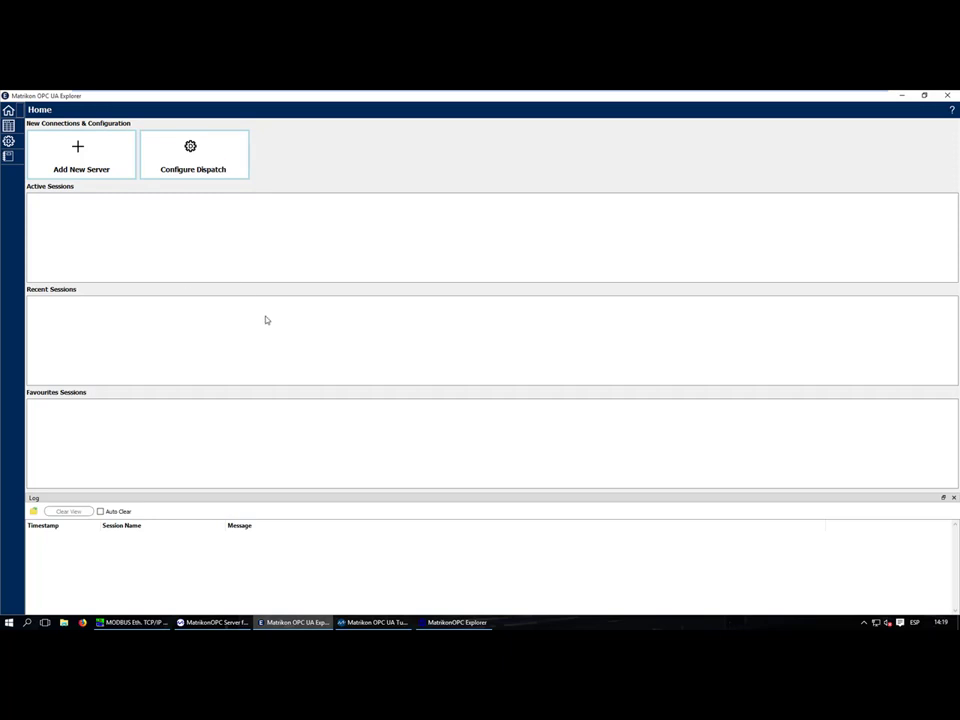
# Step: Start a new server connection in UA Explorer, then go back to the Tunneller's Server Uri
pyautogui.click(74, 165)
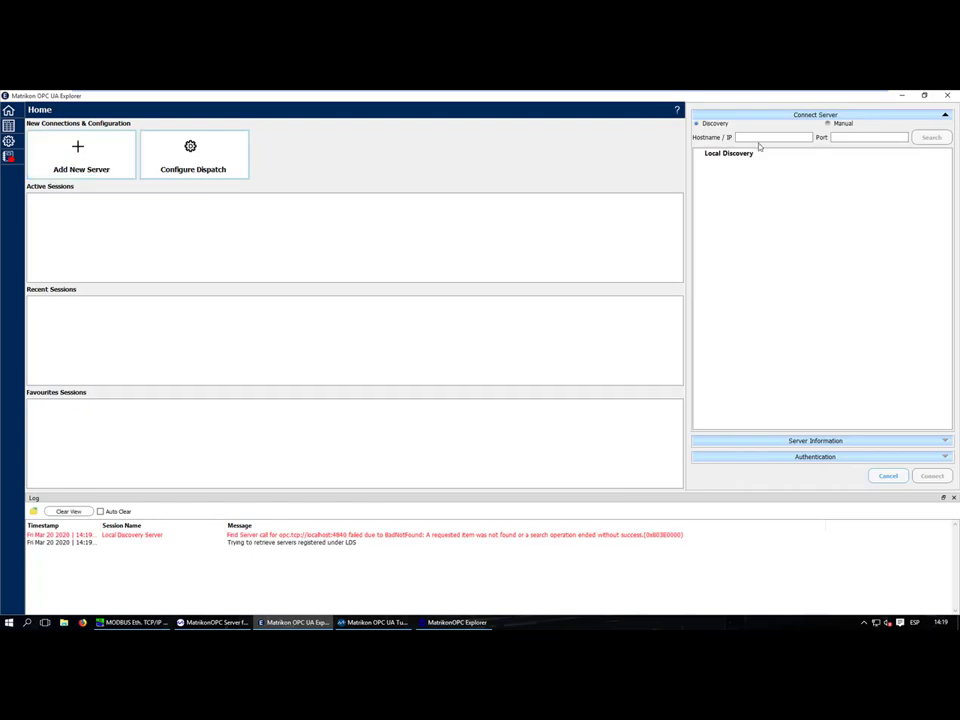
pyautogui.click(762, 137)
pyautogui.click(372, 622)
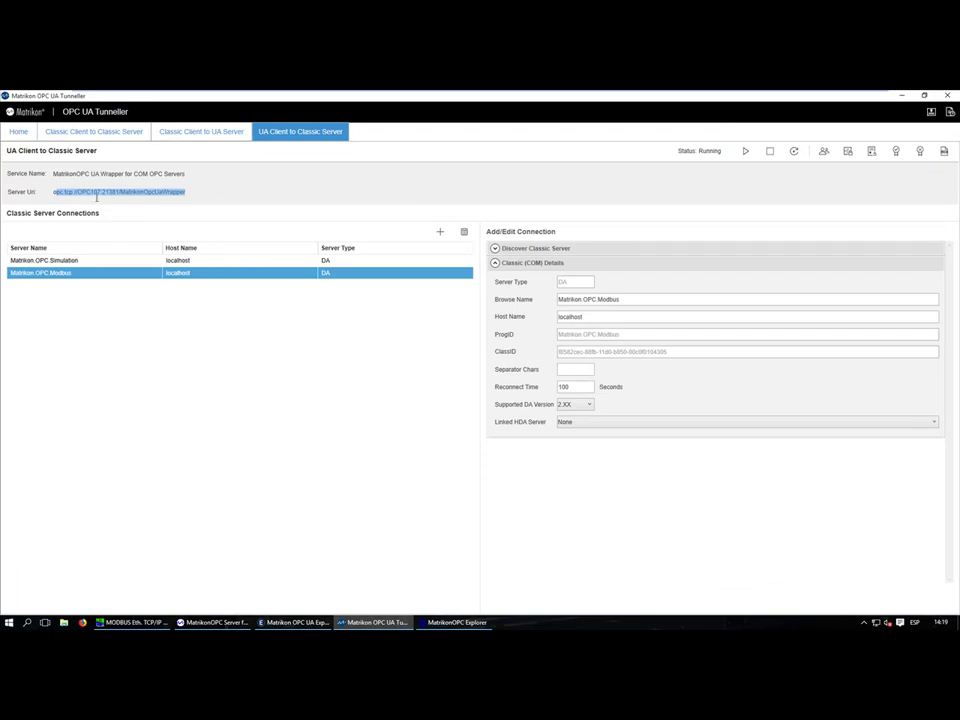
# Step: Select the port number 21381 within the wrapper's Server Uri
pyautogui.click(119, 191)
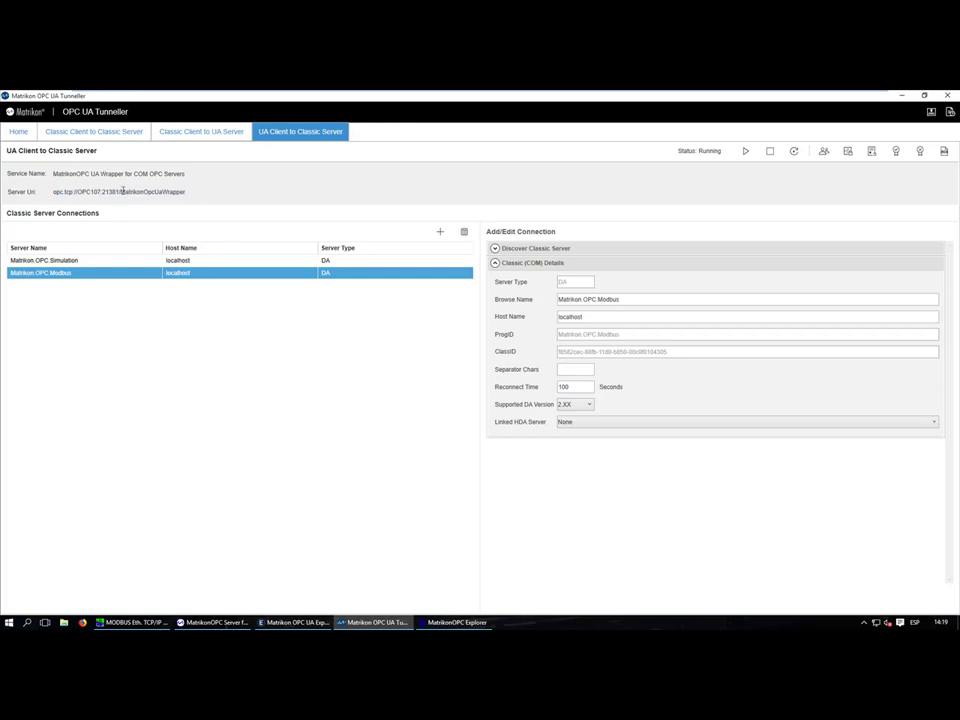
pyautogui.moveTo(119, 191); pyautogui.dragTo(100, 193)
# Step: Search localhost port 21381, expand the MatrikonOPC UA Wrapper, and pick its None - None endpoint
pyautogui.click(902, 96)
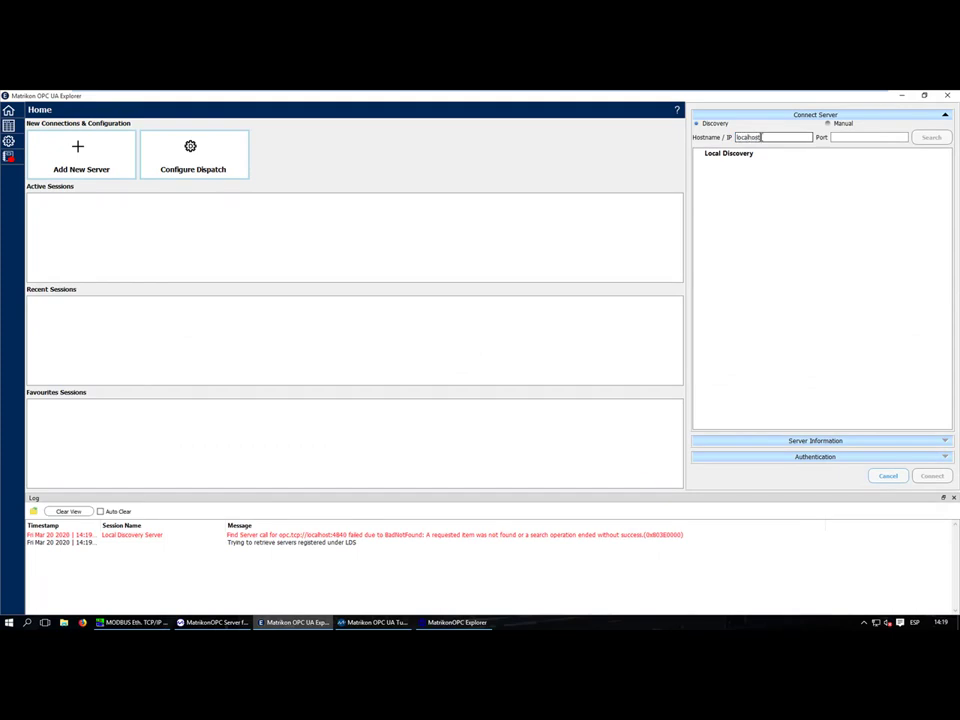
pyautogui.click(868, 137)
pyautogui.write('21381')
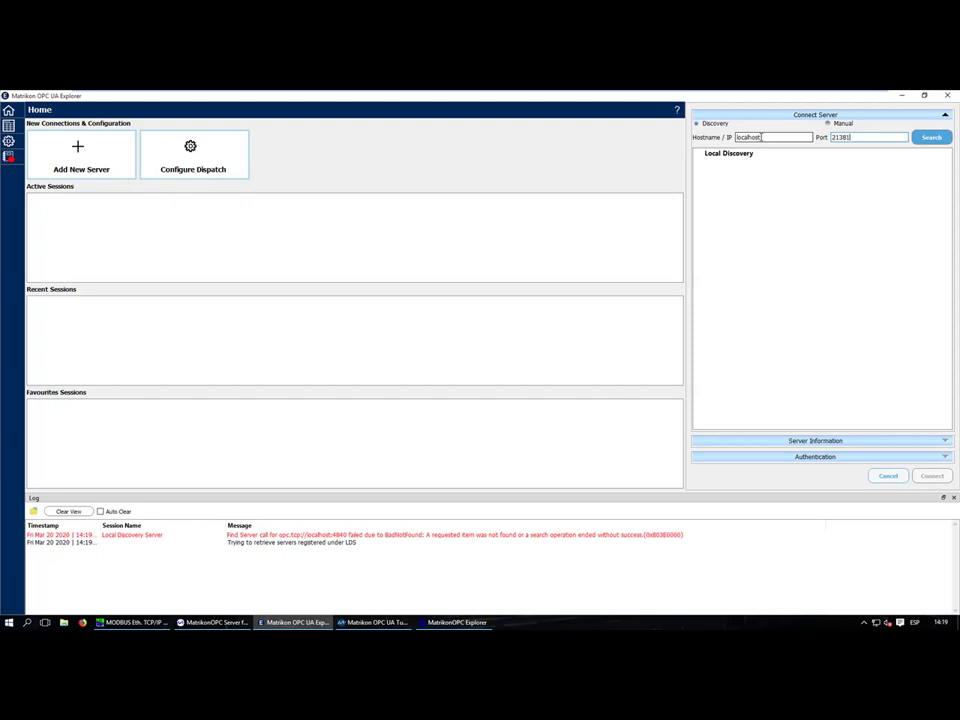
pyautogui.click(928, 141)
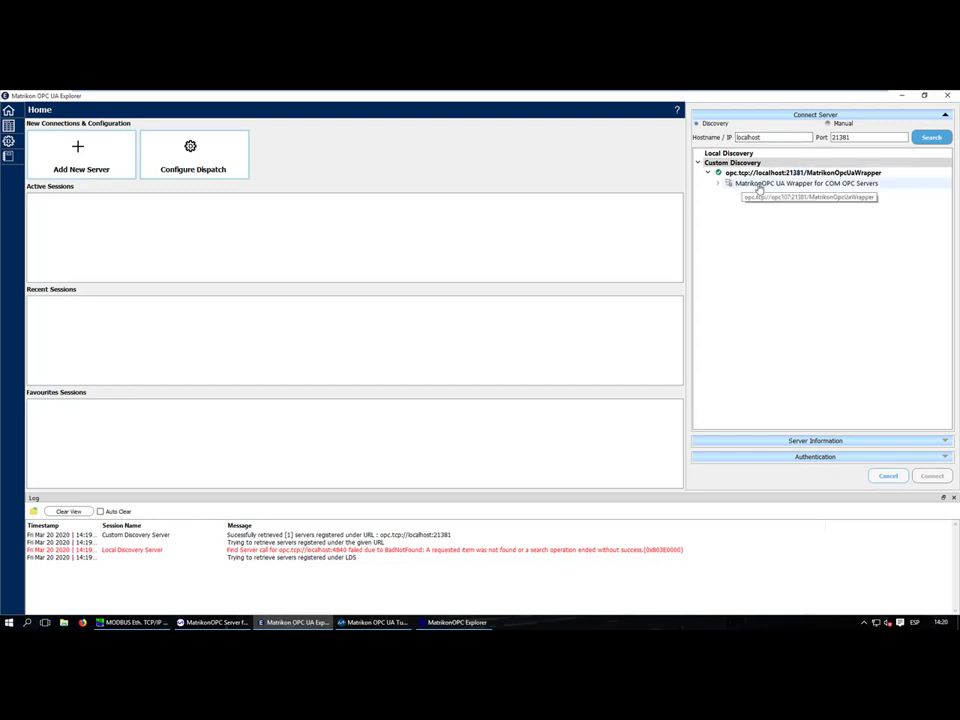
pyautogui.click(720, 186)
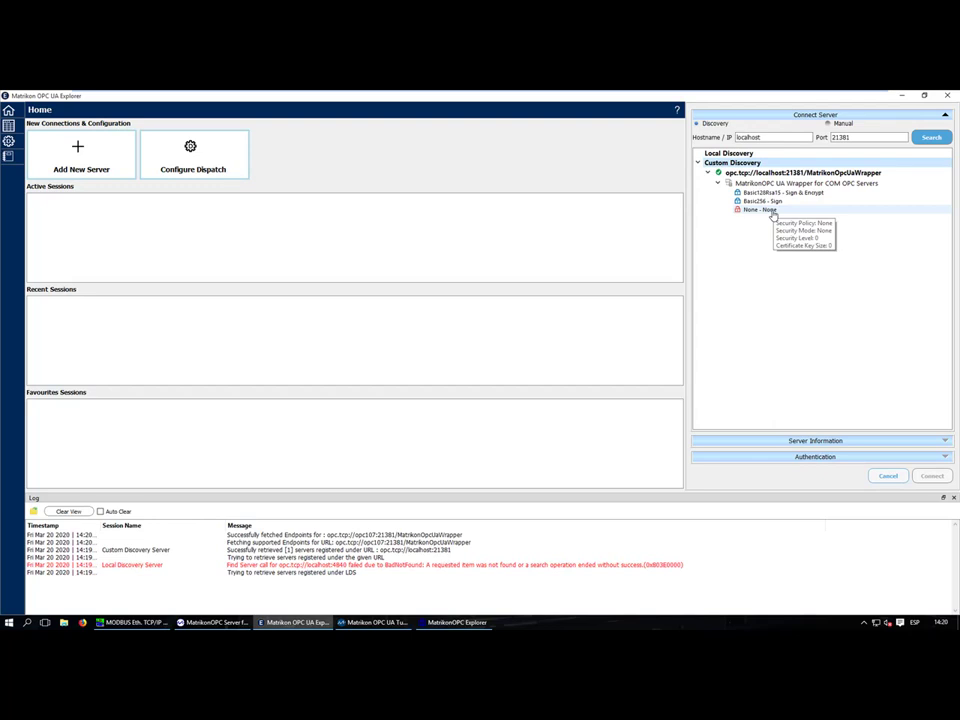
pyautogui.click(773, 212)
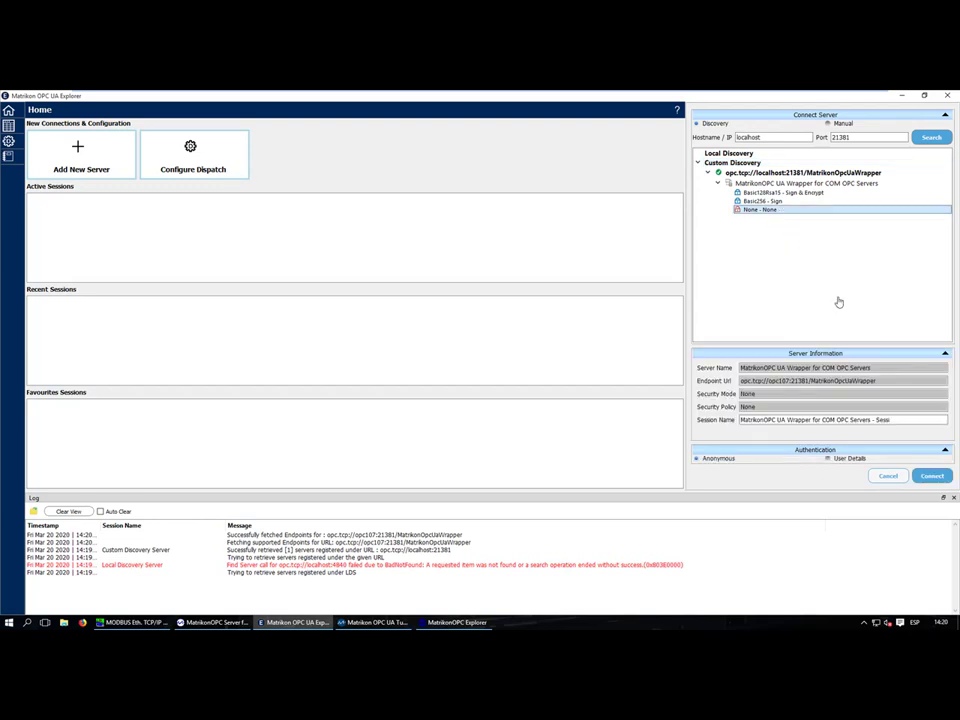
# Step: Connect the UA Explorer to the wrapper server
pyautogui.click(927, 477)
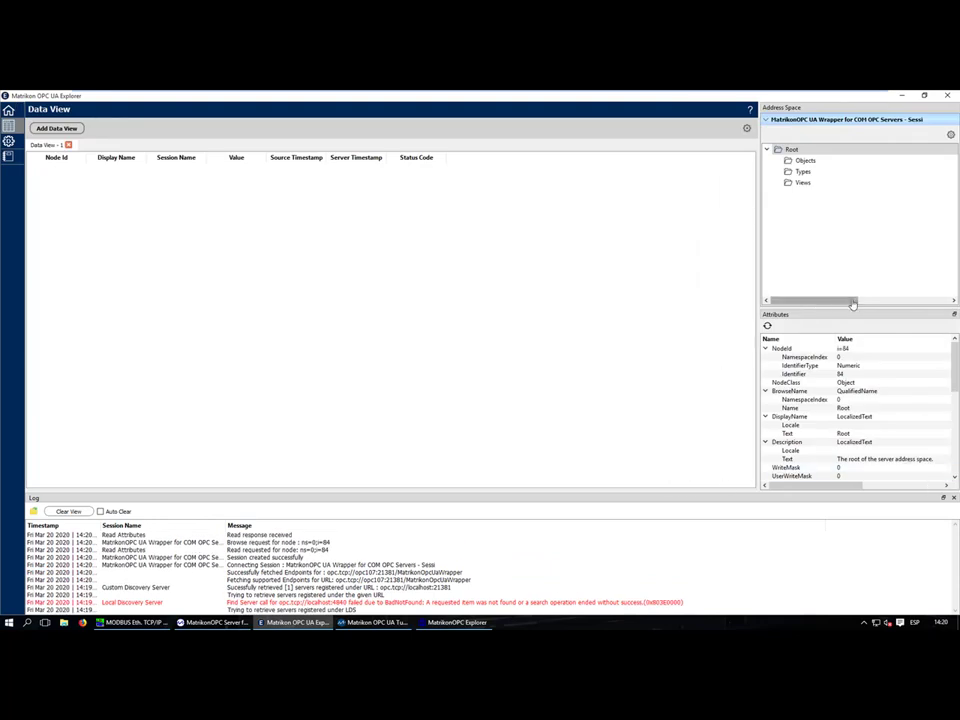
pyautogui.scroll(-1, 955, 365)
pyautogui.scroll(1, 936, 364)
# Step: Rebrowse Objects, the OPC107 Modbus node and Configured Aliases to list Farenheit, Nivel, Presion, Temperatura
pyautogui.rightClick(815, 162)
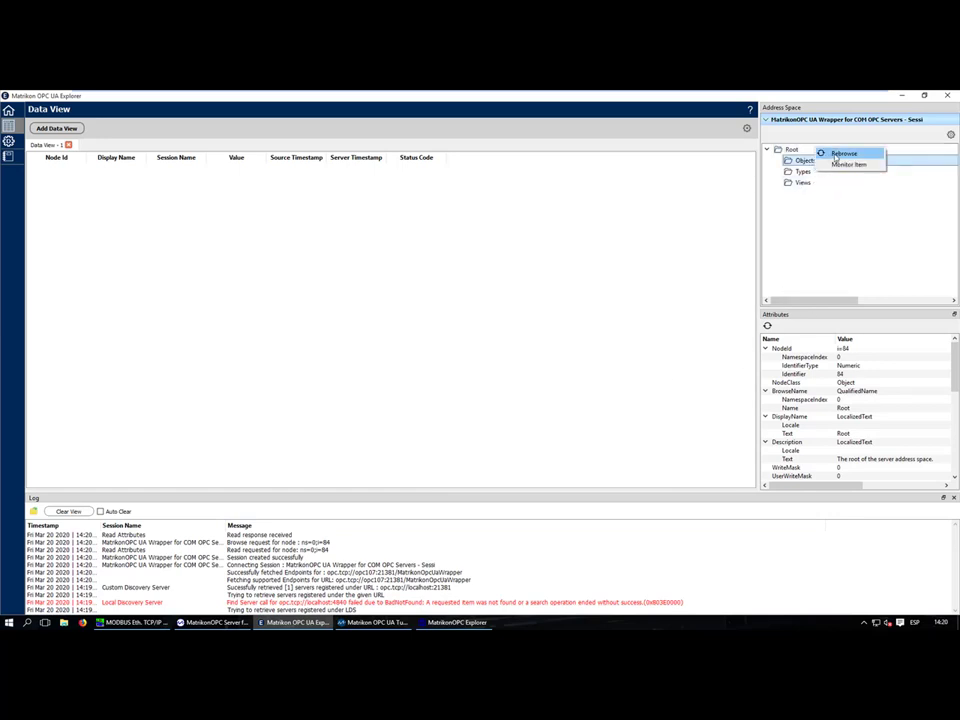
pyautogui.click(835, 153)
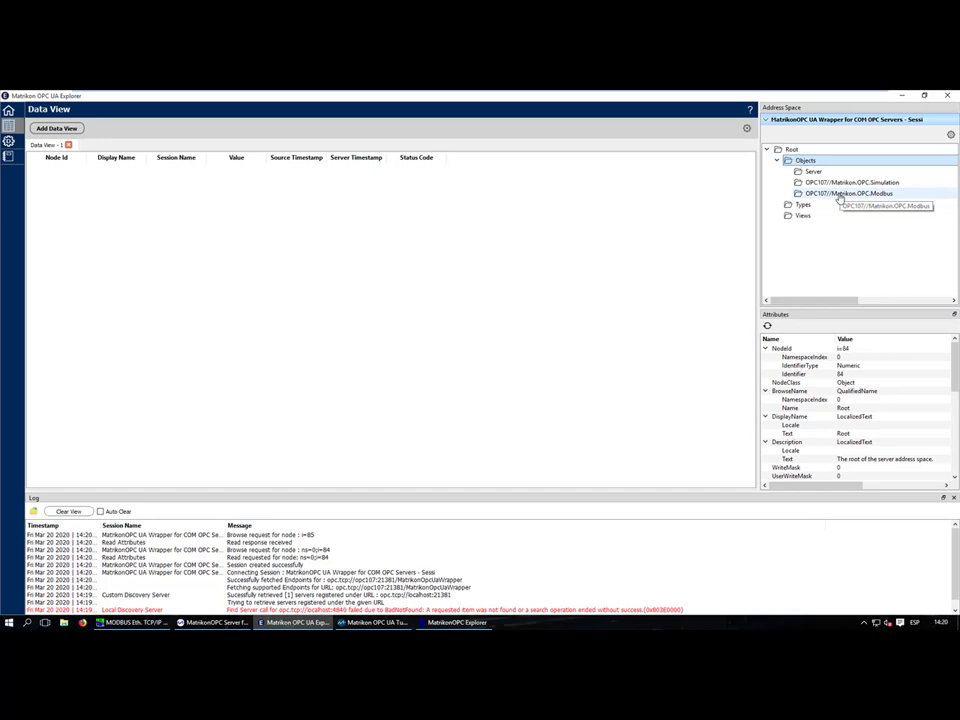
pyautogui.rightClick(840, 196)
pyautogui.click(860, 185)
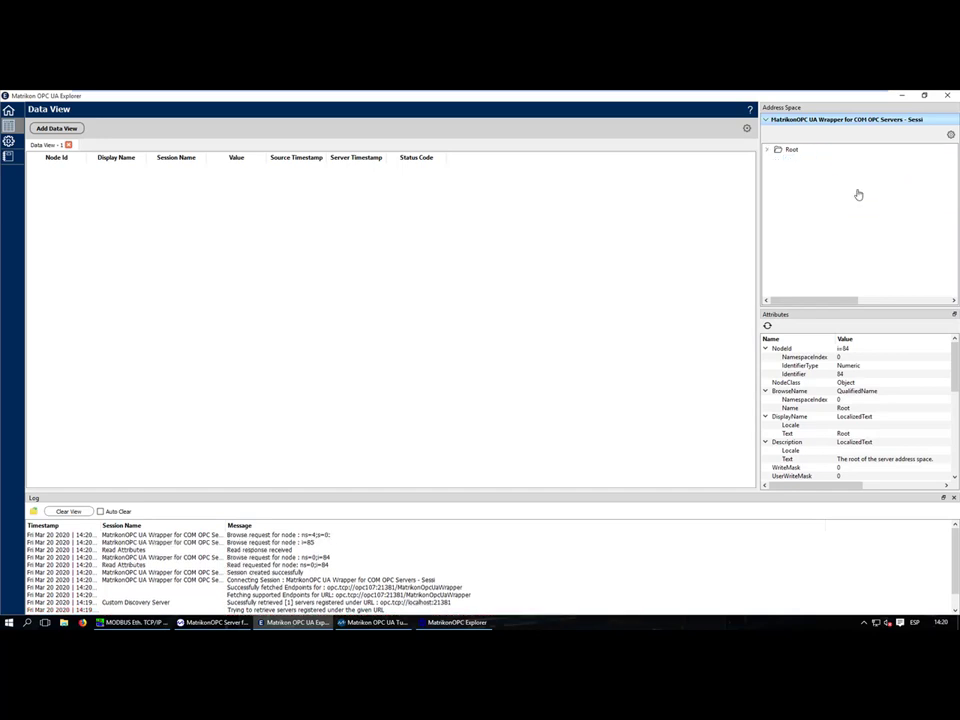
pyautogui.scroll(-2, 920, 240)
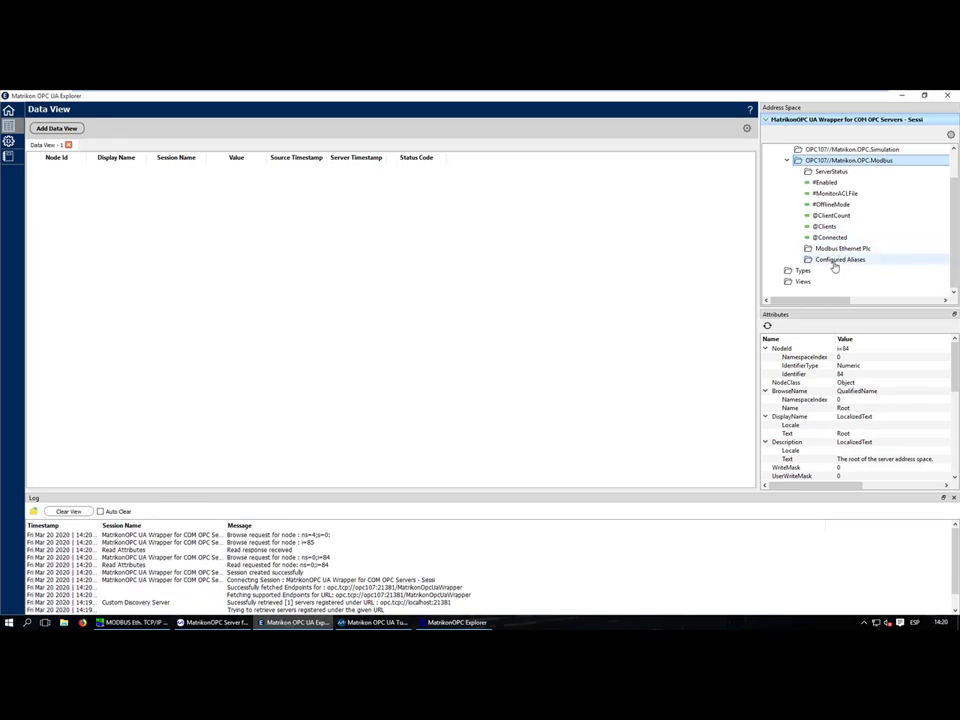
pyautogui.rightClick(834, 267)
pyautogui.click(845, 256)
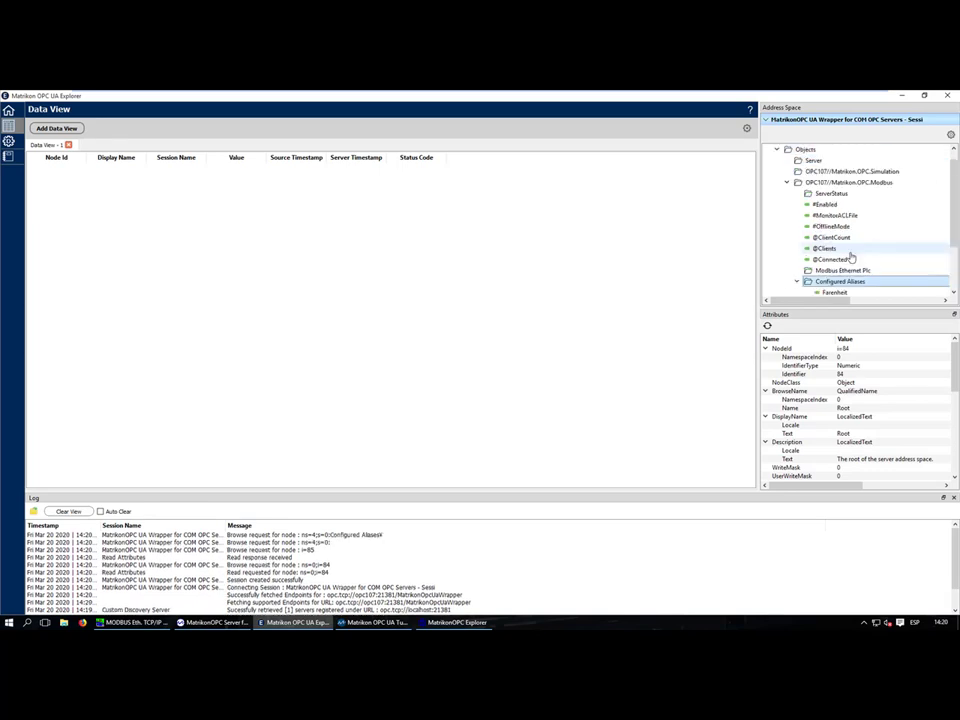
pyautogui.scroll(-2, 949, 231)
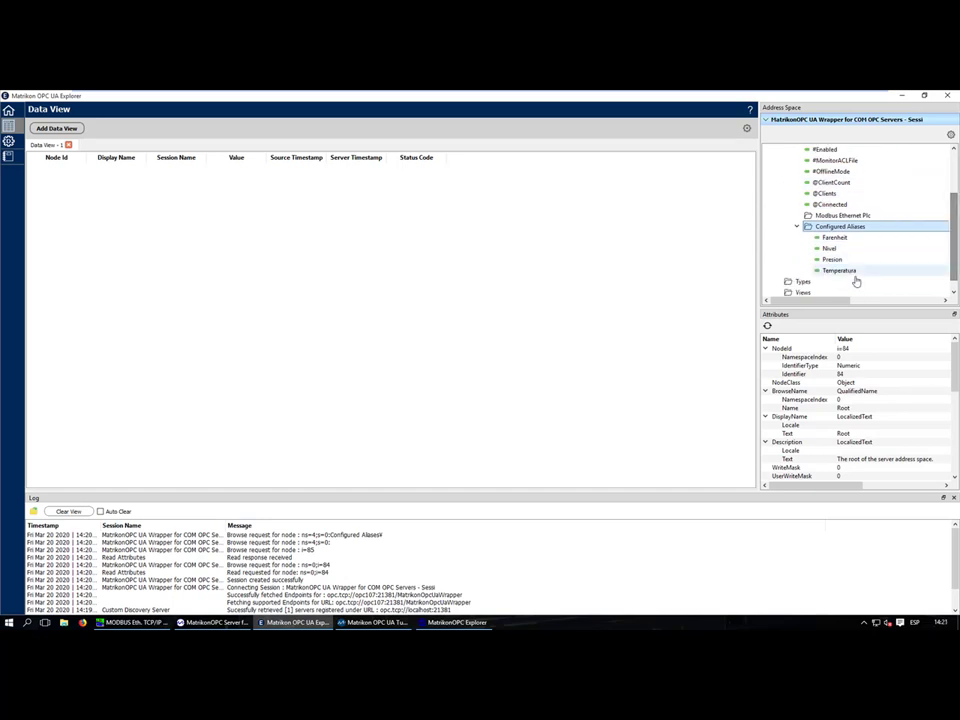
# Step: Add Temperatura, Presion, Nivel and Farenheit to the Data View, then restore the window from maximized
pyautogui.moveTo(853, 272); pyautogui.dragTo(231, 255)
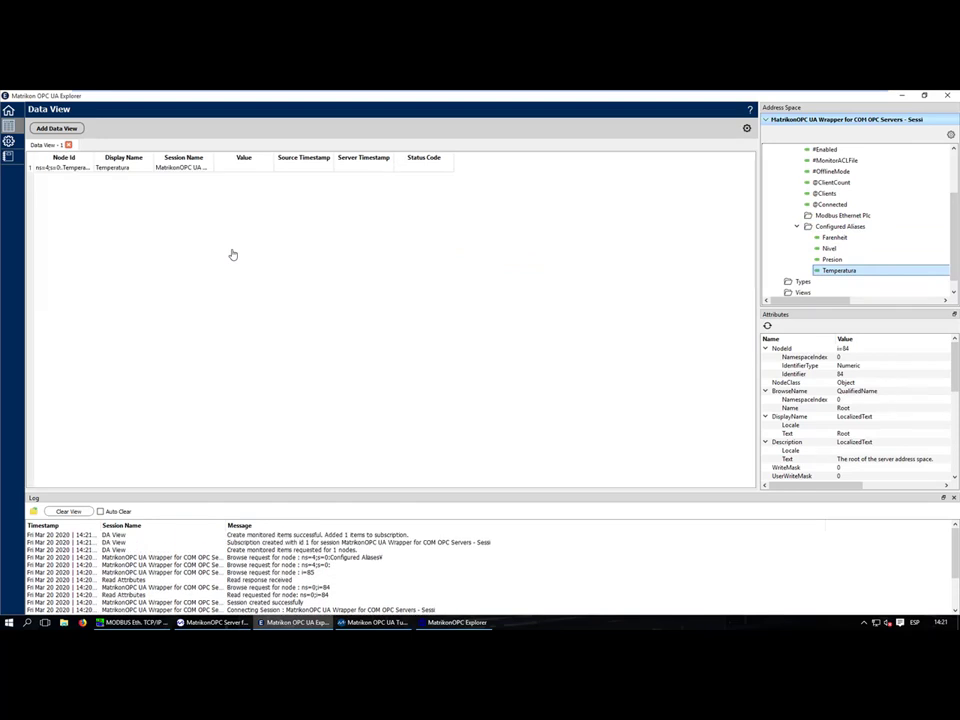
pyautogui.moveTo(830, 260); pyautogui.dragTo(255, 234)
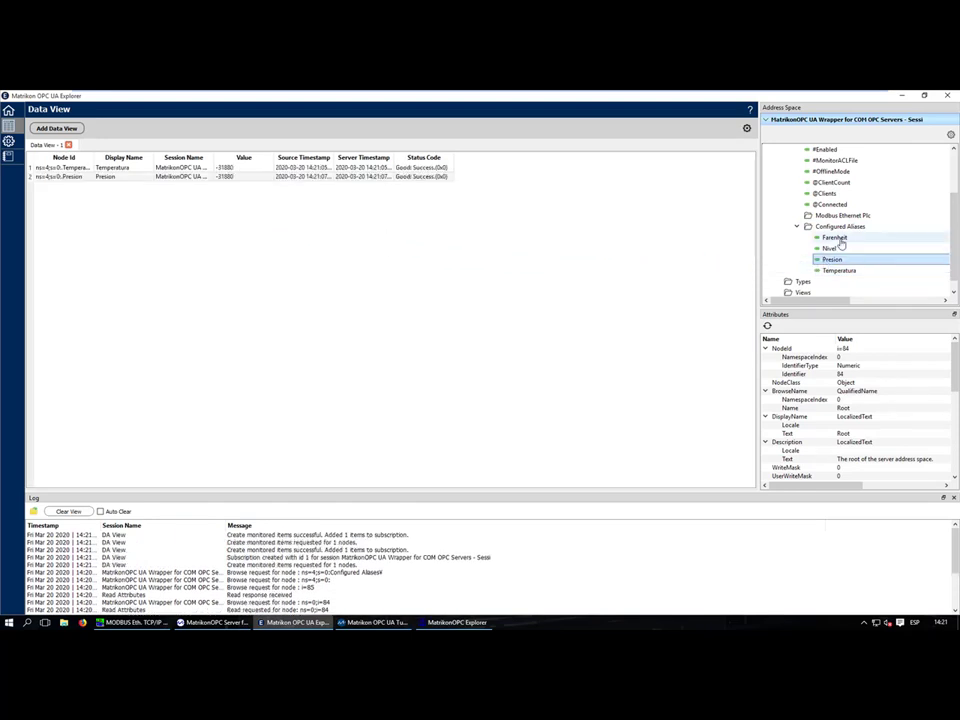
pyautogui.moveTo(838, 251); pyautogui.dragTo(150, 236)
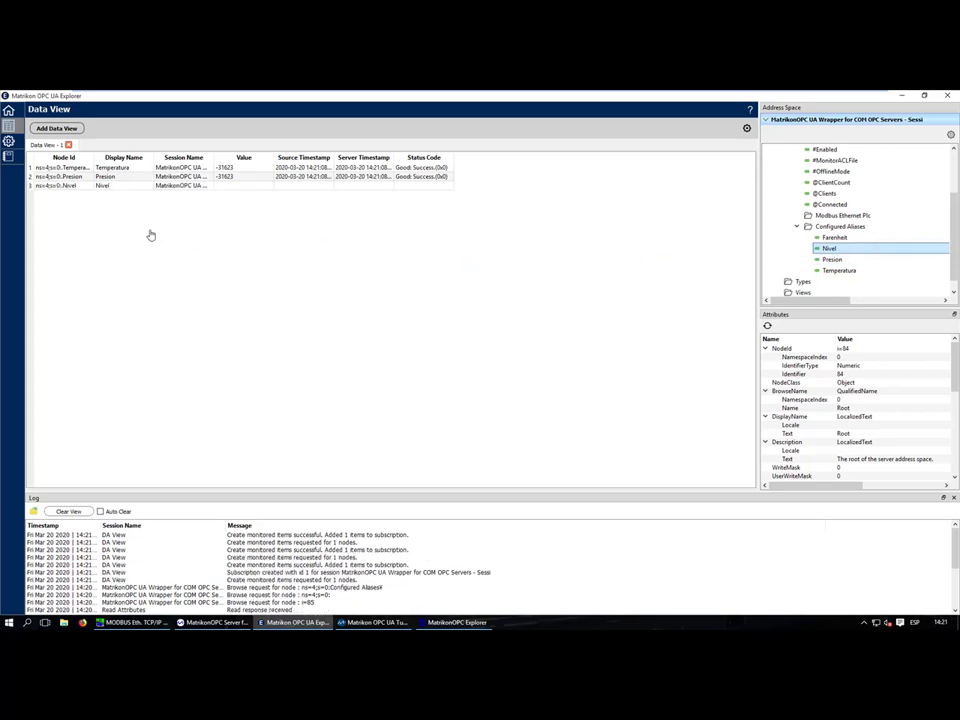
pyautogui.moveTo(832, 238); pyautogui.dragTo(210, 247)
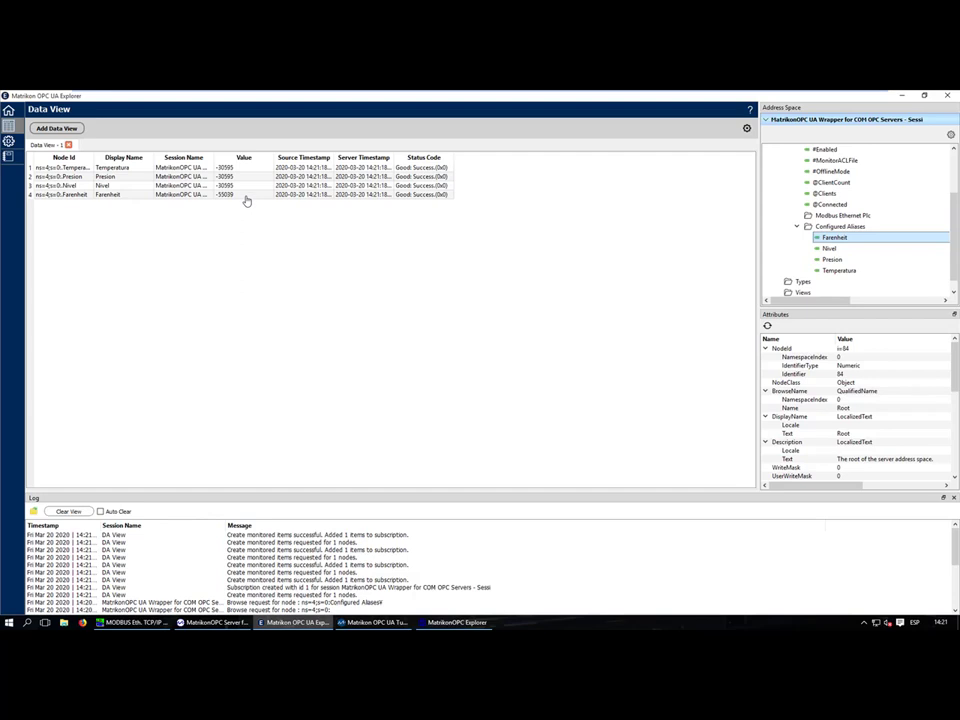
pyautogui.doubleClick(690, 96)
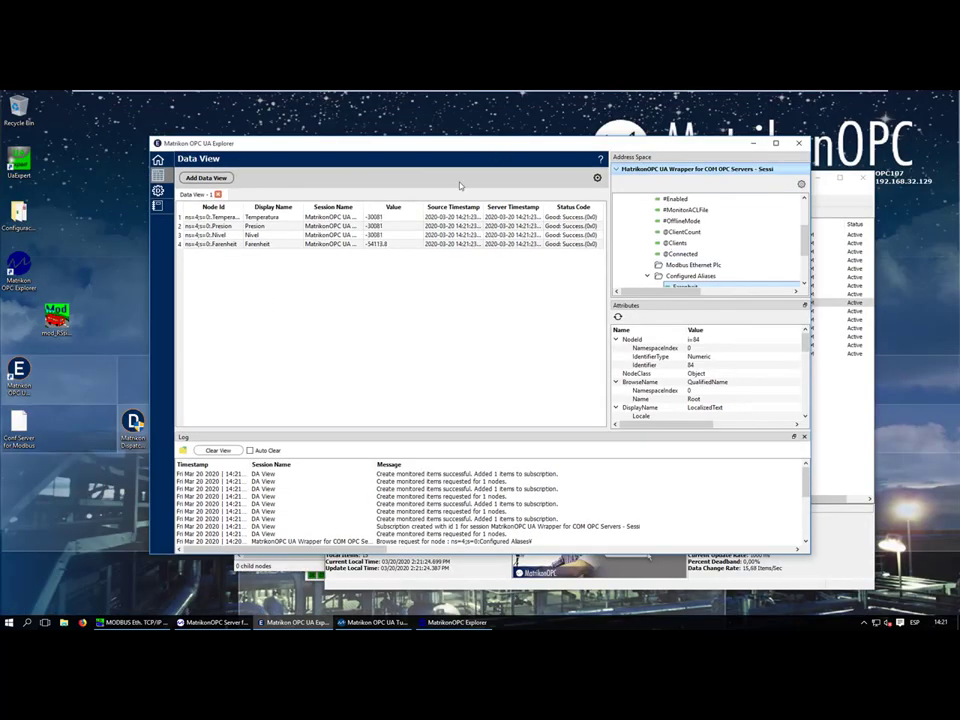
# Step: Arrange both windows to show OPC Explorer's Modbus Group0 items beside the Data View, then raise UA Explorer
pyautogui.moveTo(461, 148); pyautogui.dragTo(376, 142)
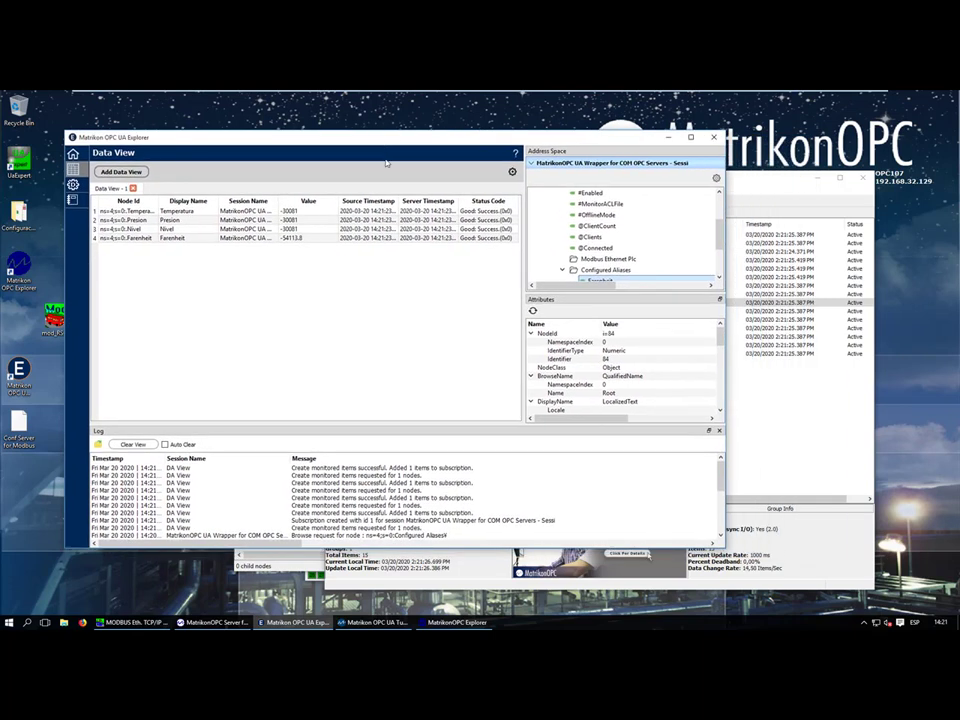
pyautogui.click(760, 185)
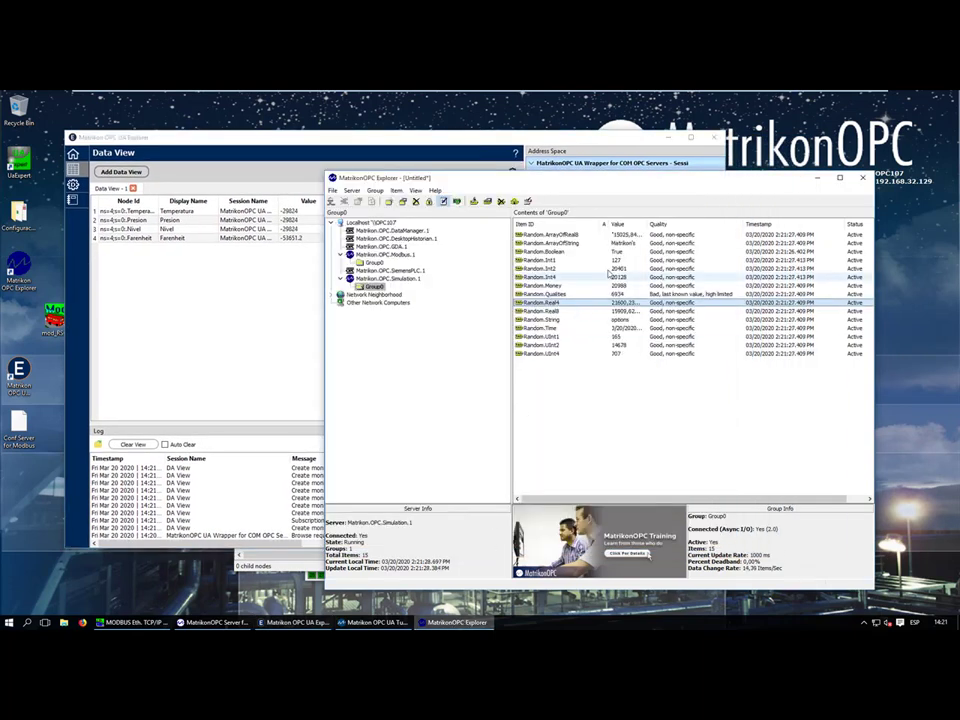
pyautogui.moveTo(669, 185); pyautogui.dragTo(657, 271)
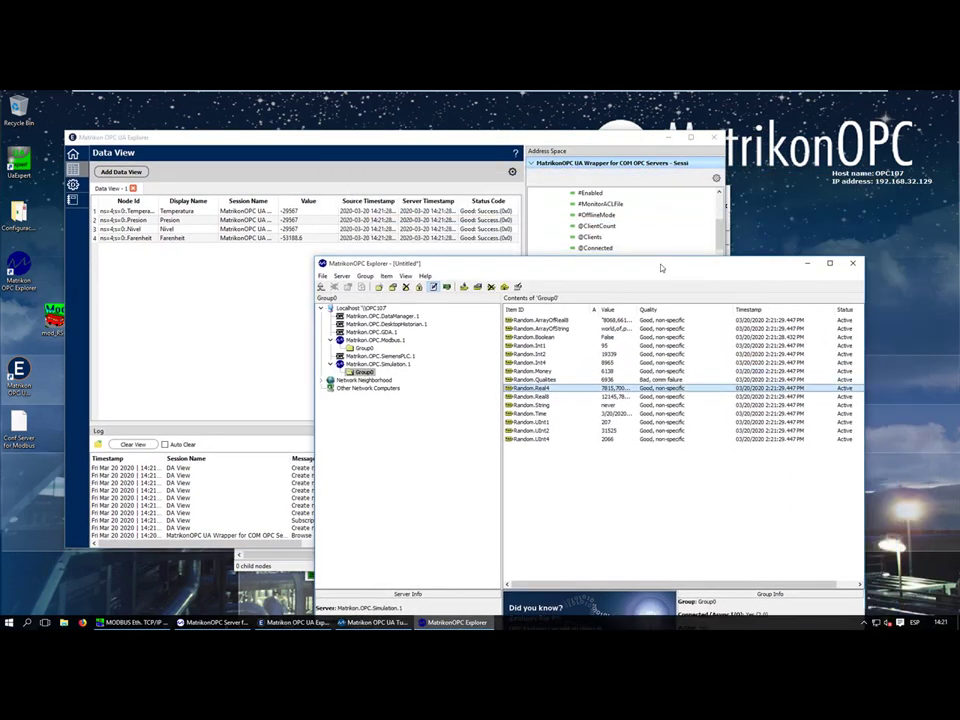
pyautogui.click(363, 348)
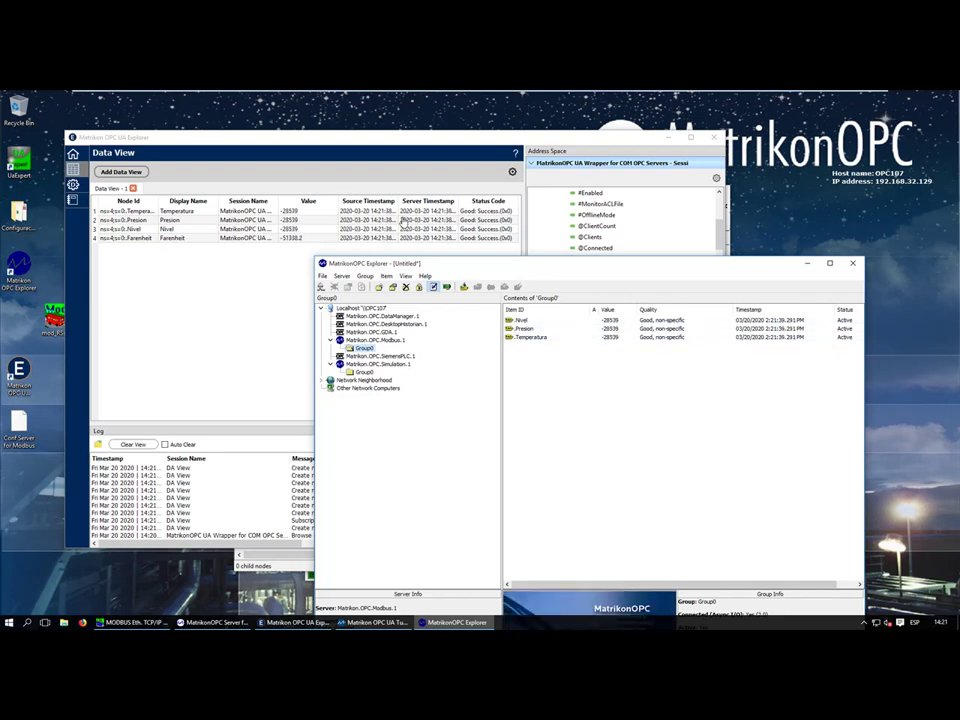
pyautogui.click(719, 230)
pyautogui.scroll(2, 719, 230)
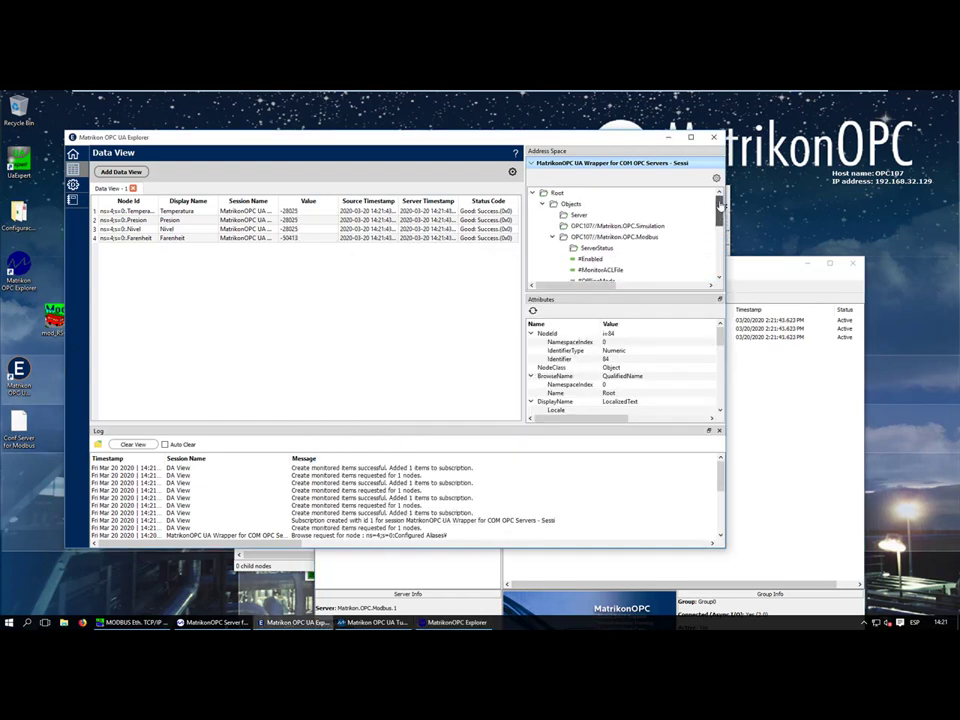
# Step: Rebrowse the Matrikon.OPC.Simulation server node and its Simulation Items folder
pyautogui.click(566, 227)
pyautogui.rightClick(563, 227)
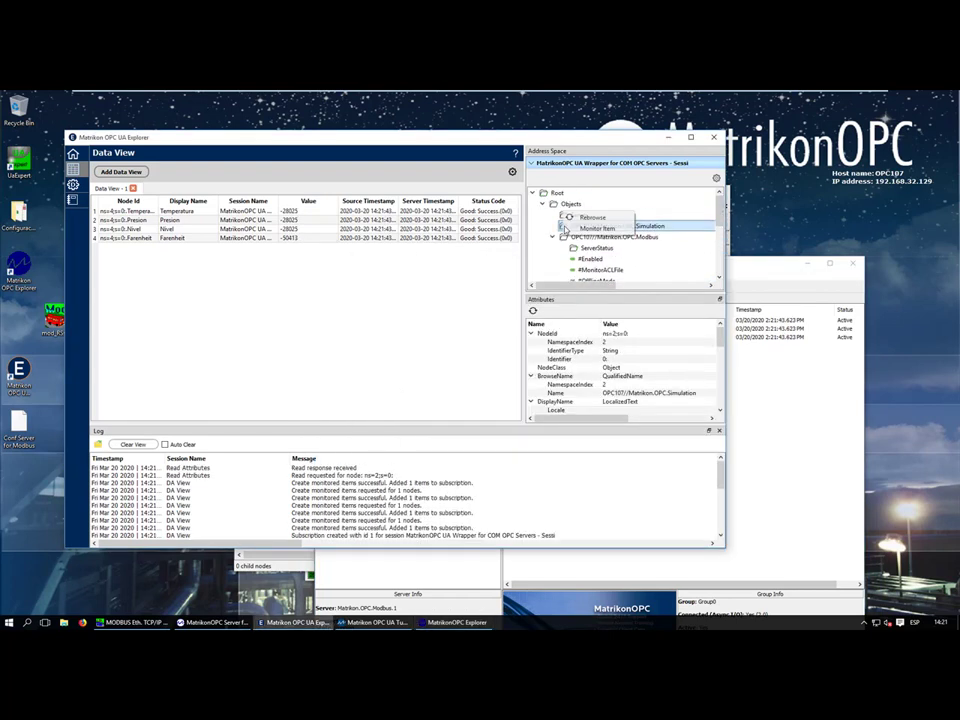
pyautogui.click(595, 217)
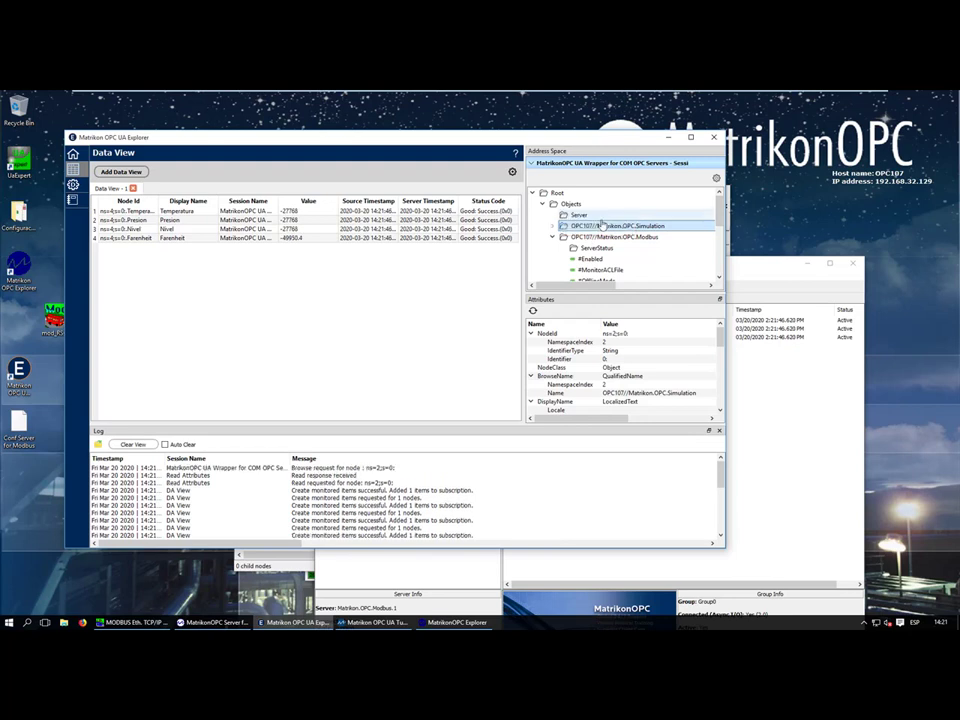
pyautogui.scroll(-3, 717, 215)
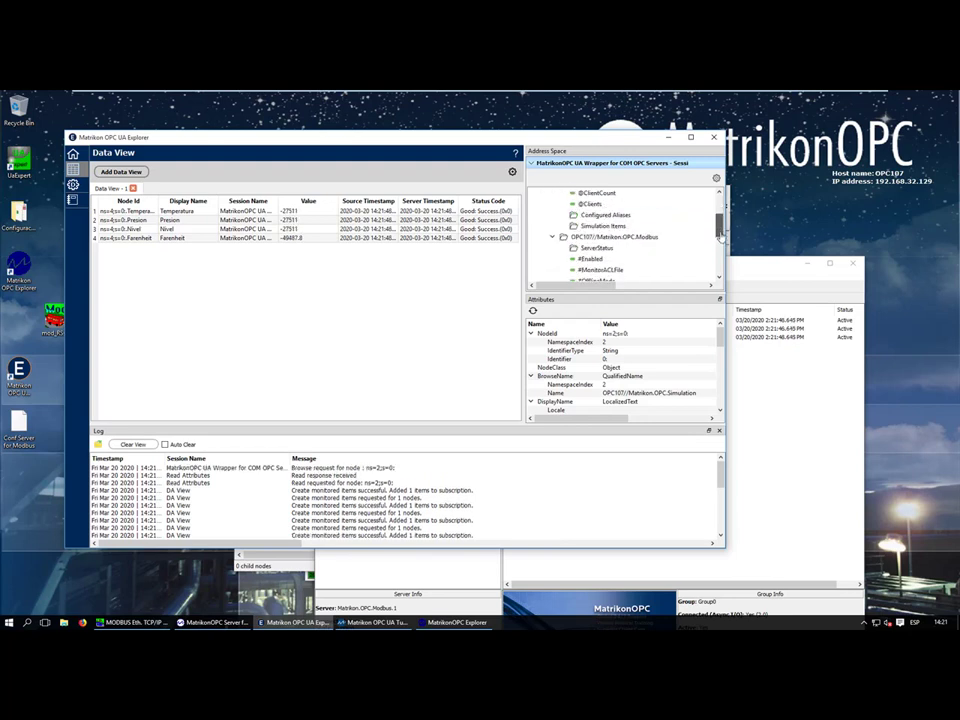
pyautogui.rightClick(578, 215)
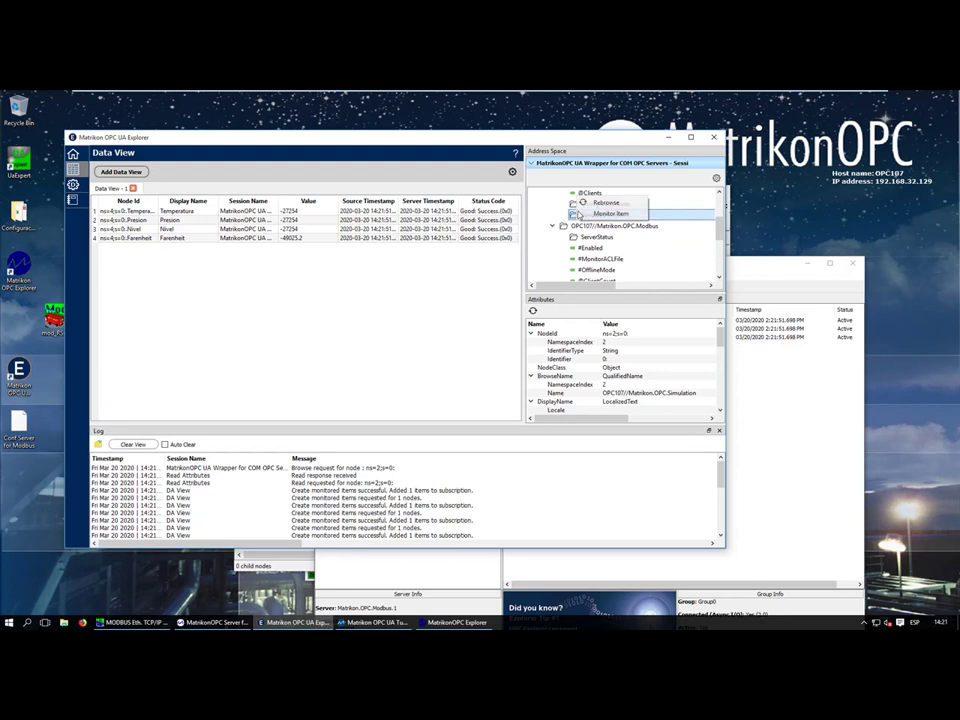
pyautogui.click(605, 198)
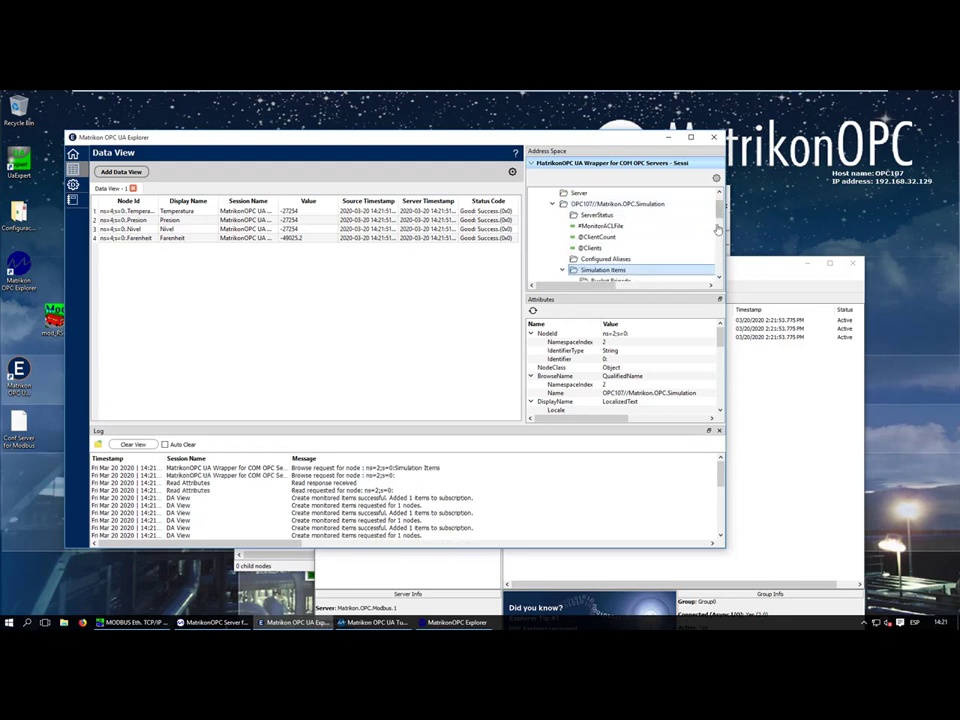
pyautogui.scroll(-2, 720, 227)
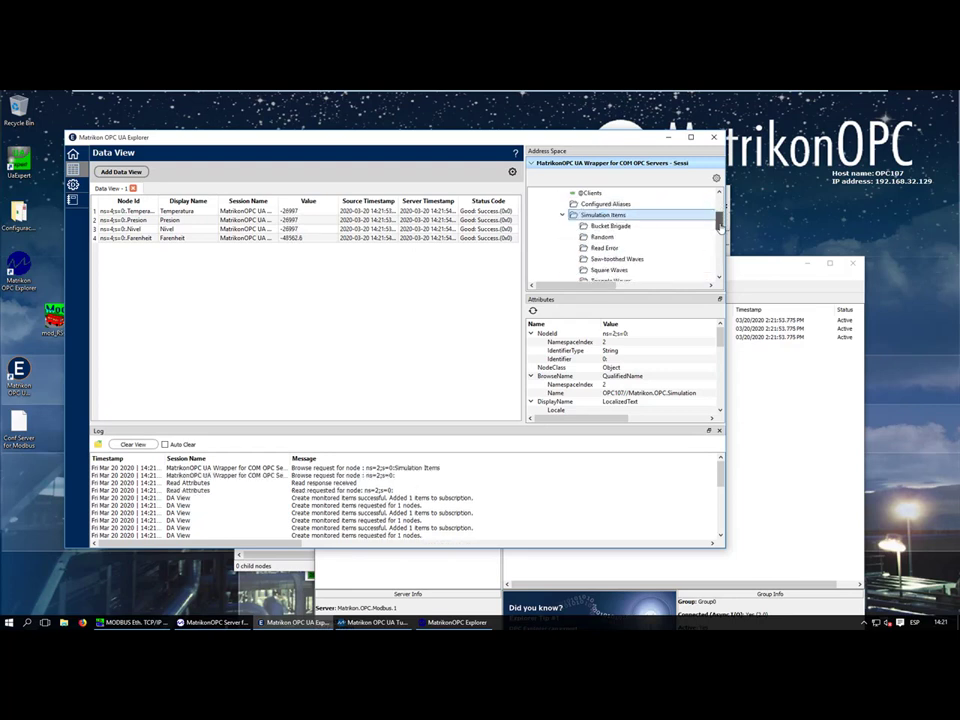
# Step: Rebrowse the Random folder and add Int1 and Int2 to the Data View as rows 5 and 6
pyautogui.click(600, 237)
pyautogui.rightClick(606, 236)
pyautogui.click(634, 229)
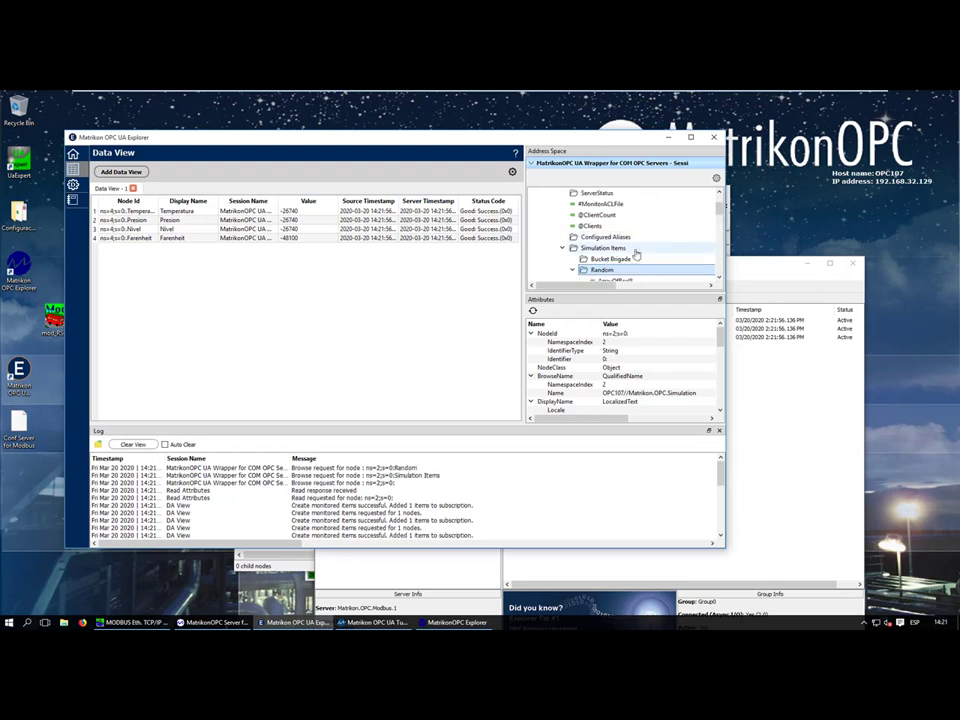
pyautogui.scroll(1, 716, 219)
pyautogui.scroll(-3, 718, 215)
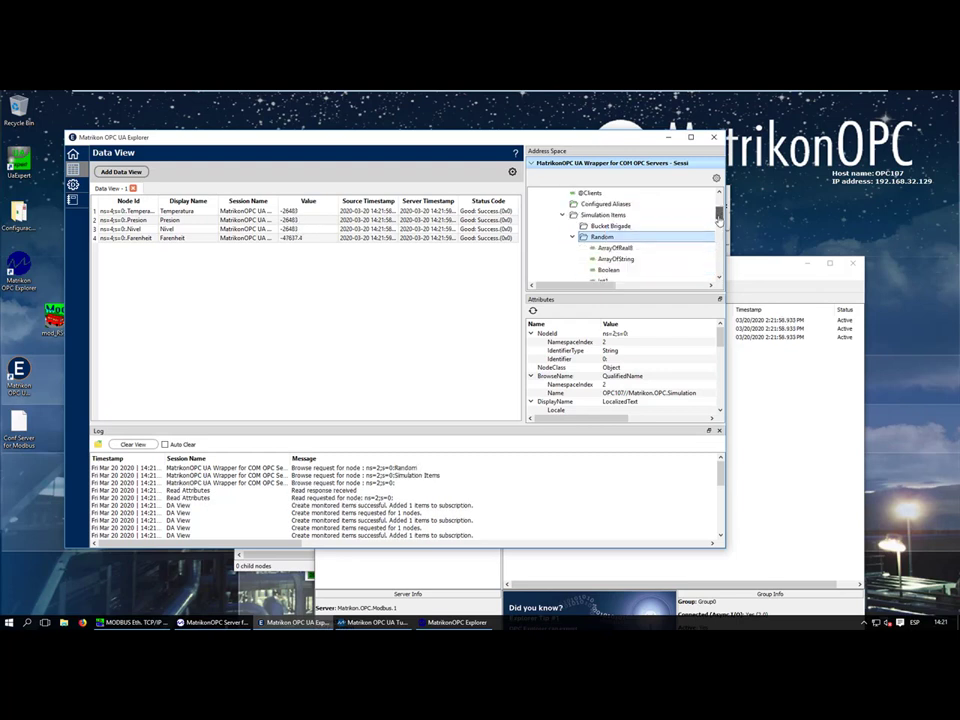
pyautogui.moveTo(603, 226); pyautogui.dragTo(306, 276)
pyautogui.moveTo(604, 238); pyautogui.dragTo(250, 287)
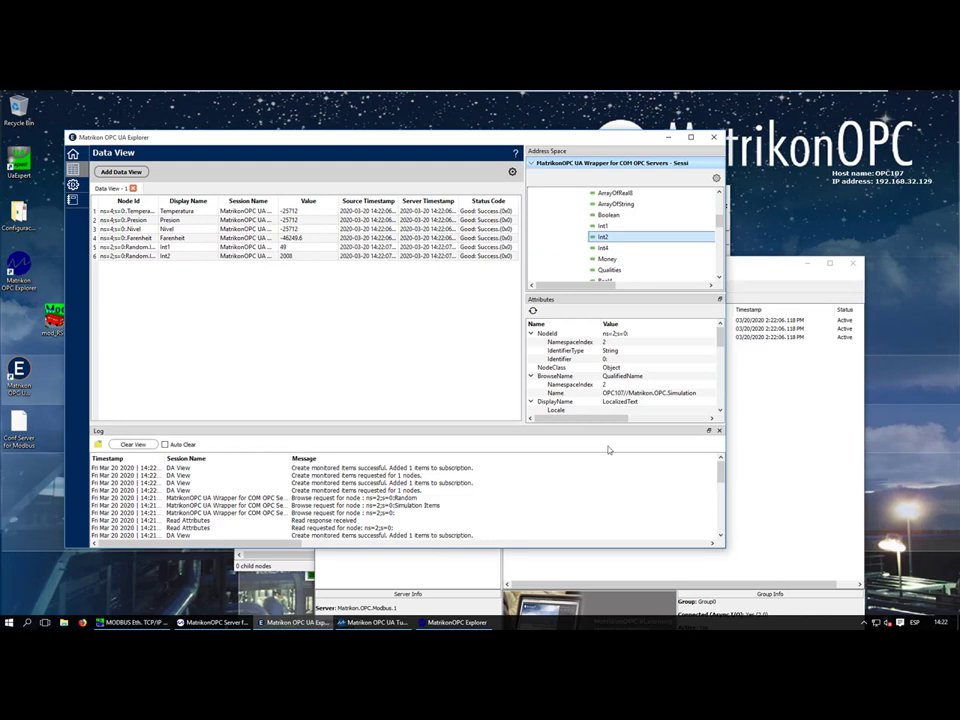
pyautogui.click(775, 272)
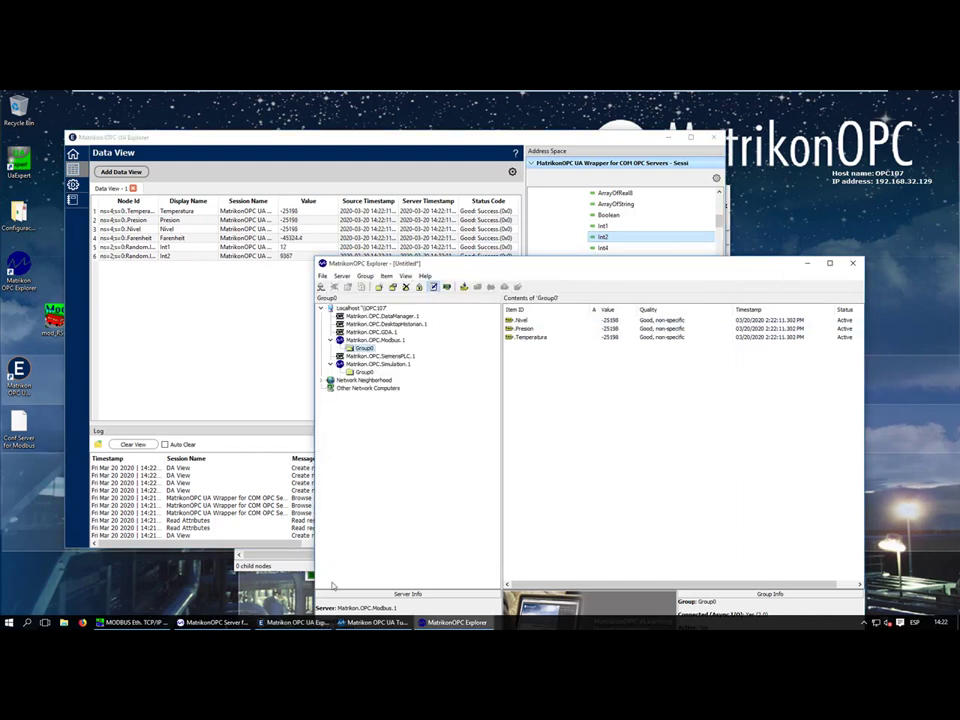
# Step: Move and minimize the classic OPC Explorer, then bring the OPC UA Tunneller to the front
pyautogui.moveTo(375, 622)
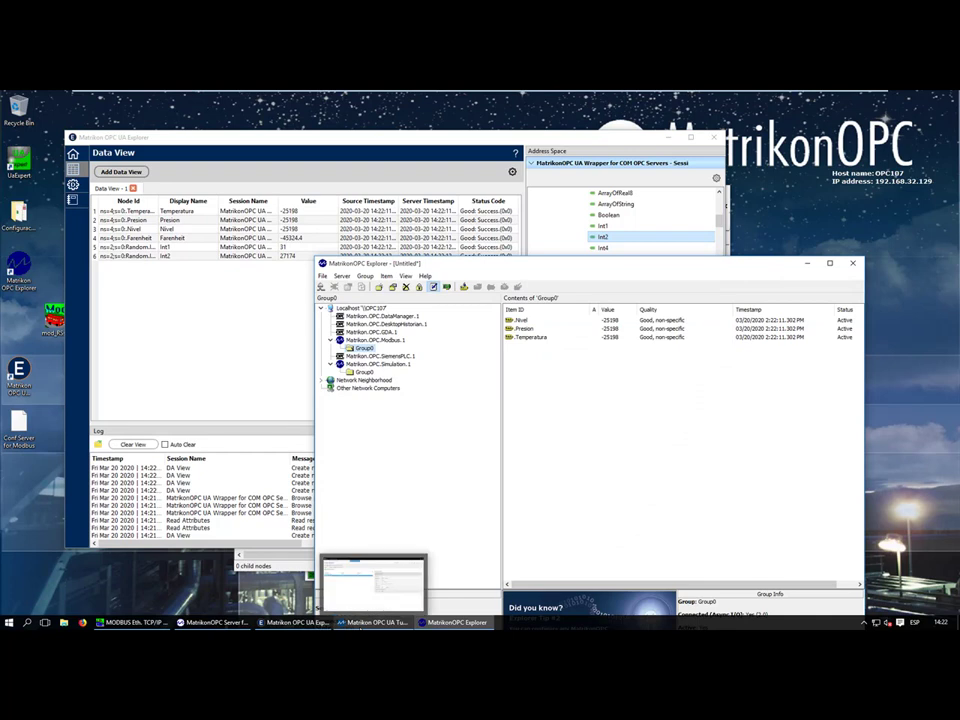
pyautogui.moveTo(551, 269); pyautogui.dragTo(325, 293)
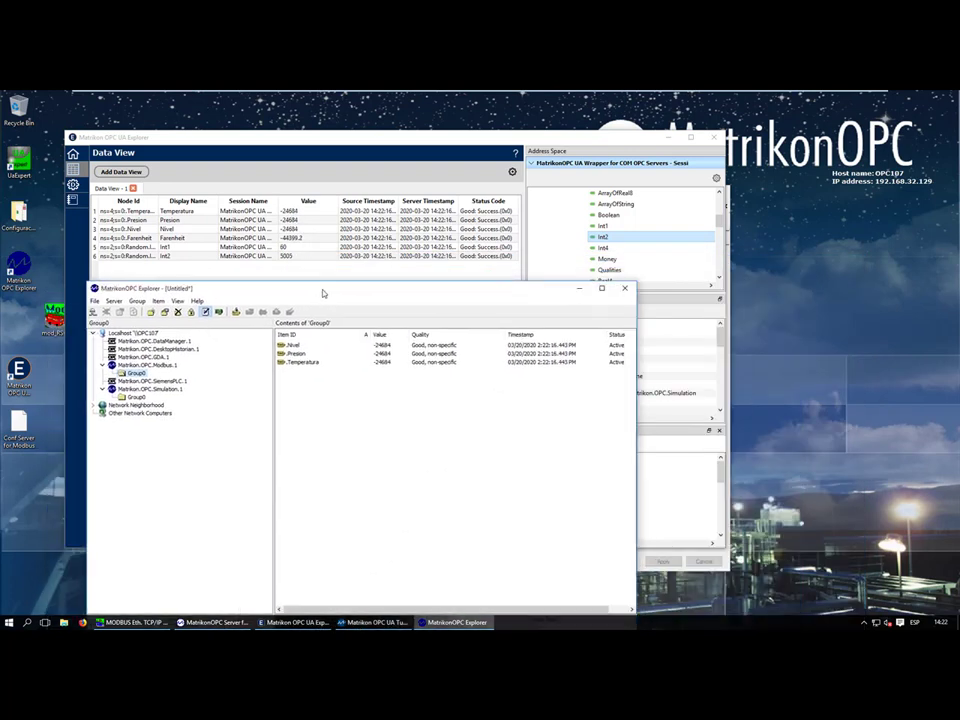
pyautogui.click(580, 287)
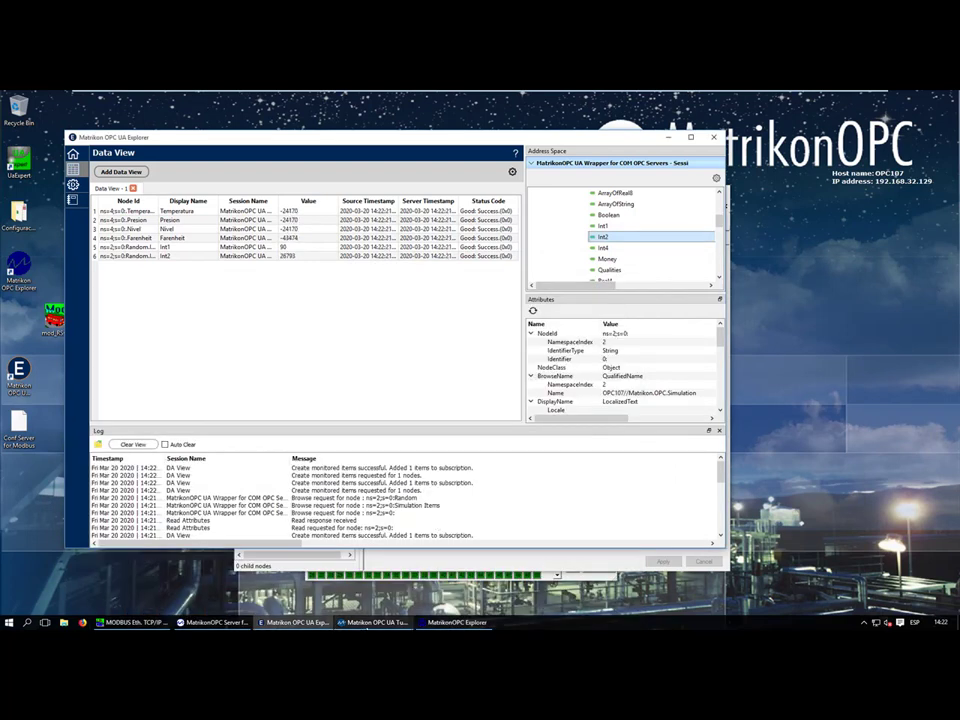
pyautogui.click(375, 622)
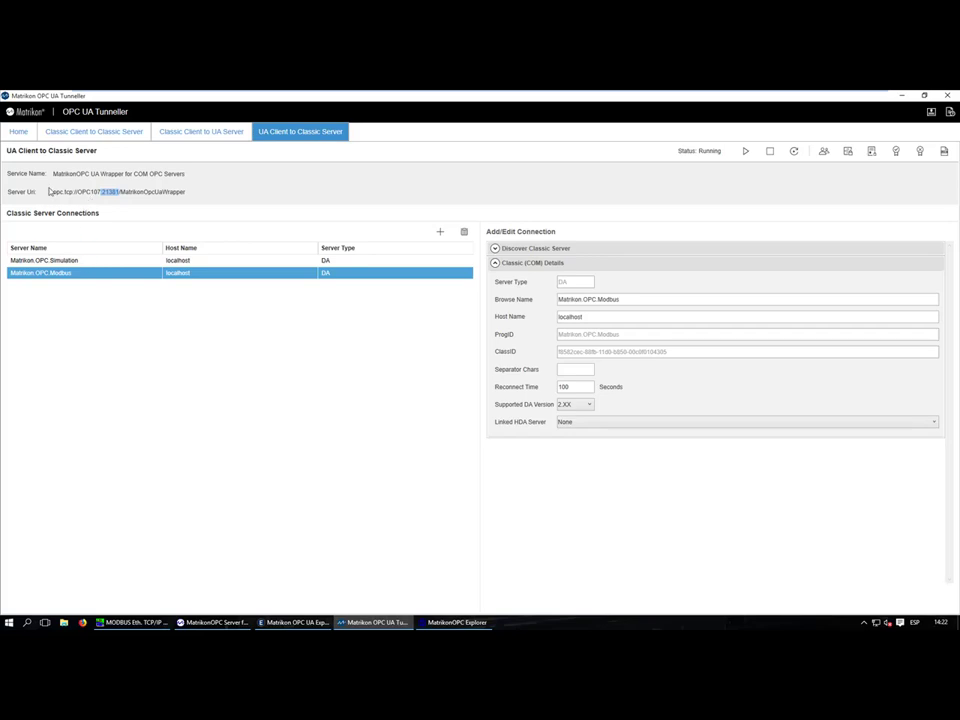
# Step: Highlight the full Server Uri opc.tcp://OPC107:21381/MatrikonOpcUaWrapper
pyautogui.moveTo(54, 190); pyautogui.dragTo(185, 195)
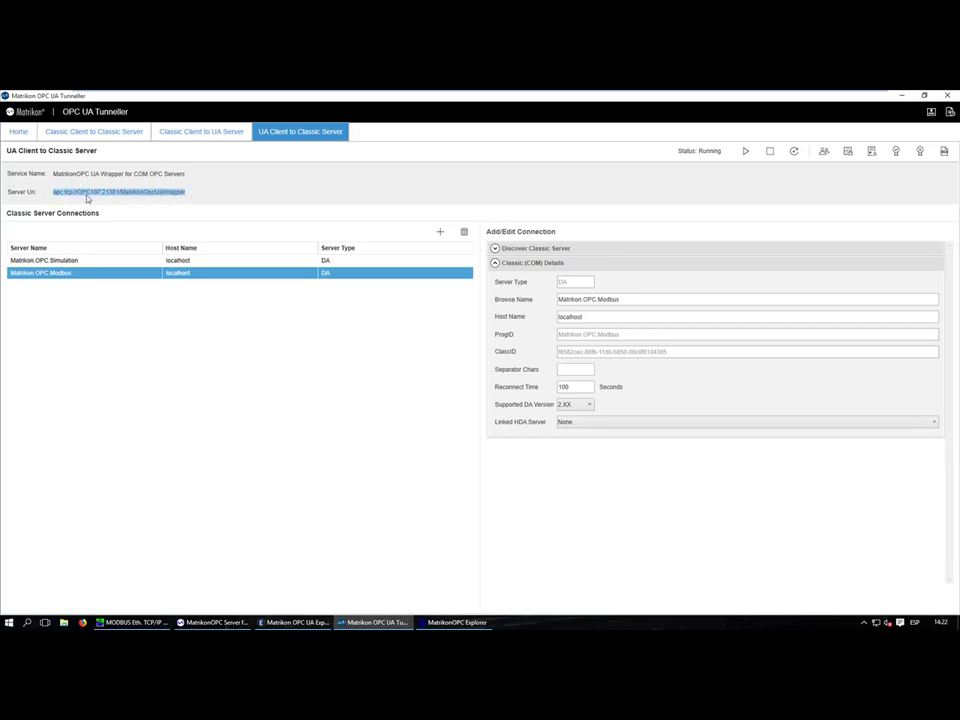